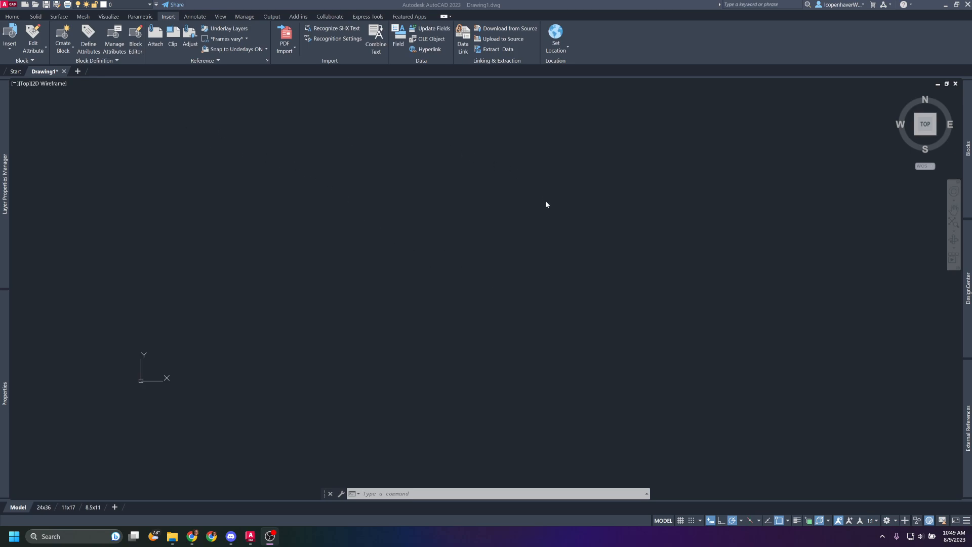
{"action": "left_click", "coordinate": [286, 34]}
{"action": "mouse_move", "coordinate": [968, 431]}
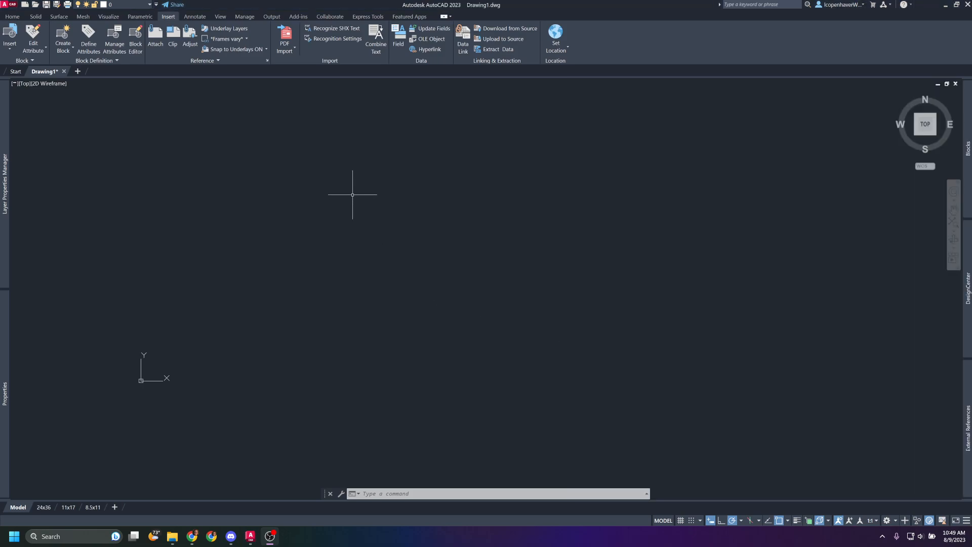
{"action": "left_click", "coordinate": [441, 214]}
{"action": "left_click", "coordinate": [374, 225]}
Open the external references manager with XREF and view the file types that can be attached.
{"action": "type", "text": "xref"}
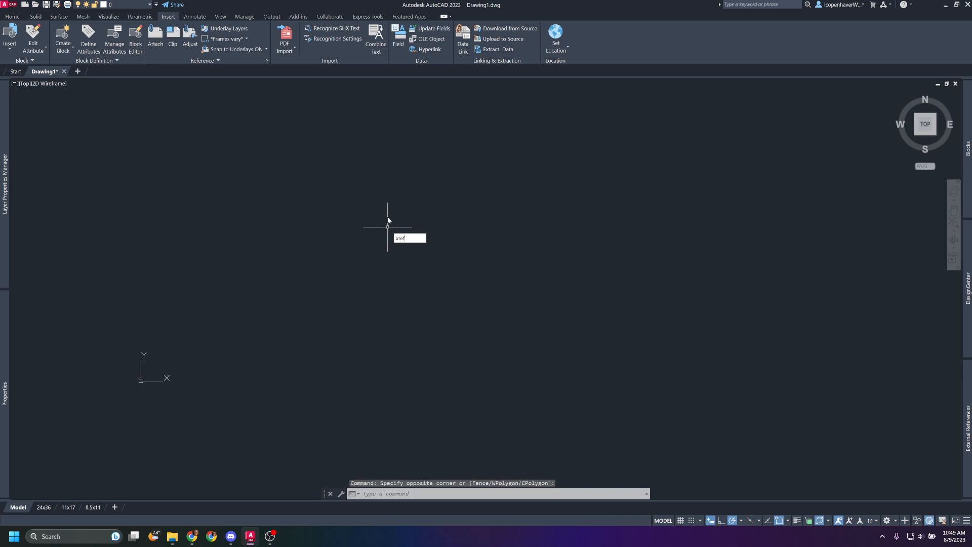
{"action": "key", "text": "Return"}
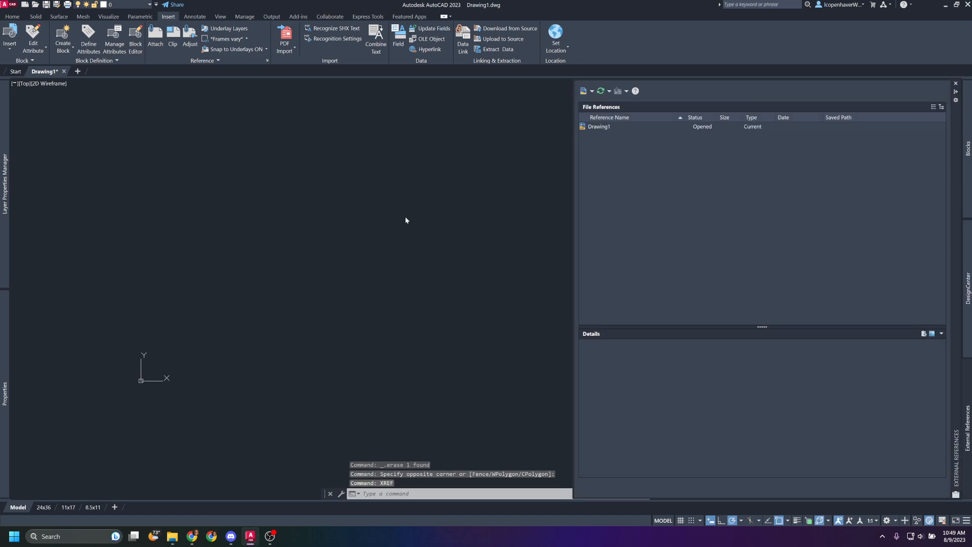
{"action": "left_click", "coordinate": [592, 92]}
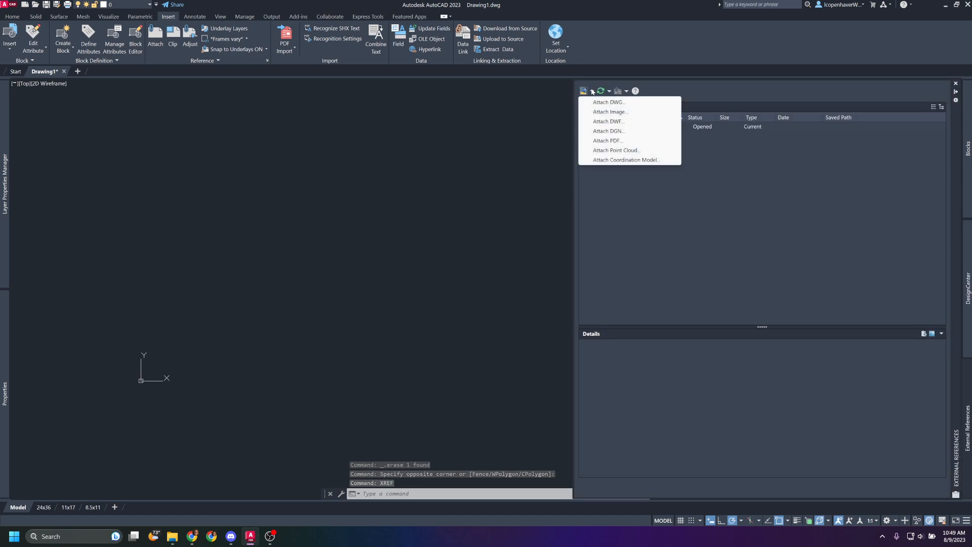
{"action": "left_click", "coordinate": [370, 147]}
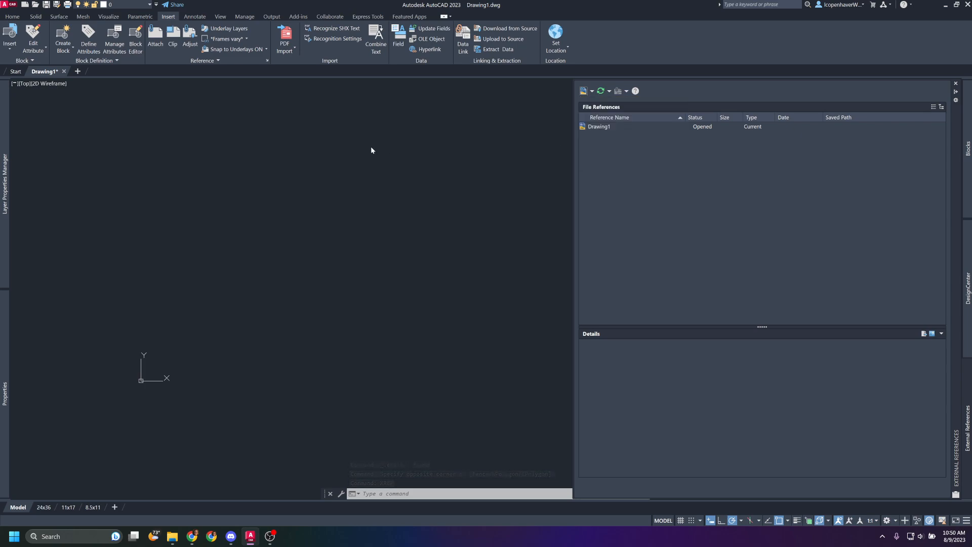
{"action": "left_click", "coordinate": [354, 174]}
{"action": "left_click", "coordinate": [282, 222]}
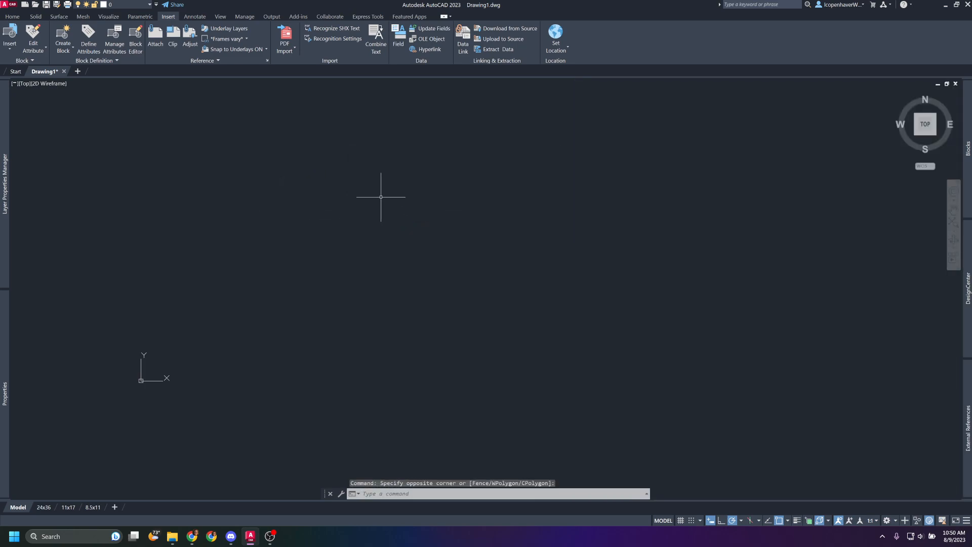
{"action": "left_click", "coordinate": [284, 35]}
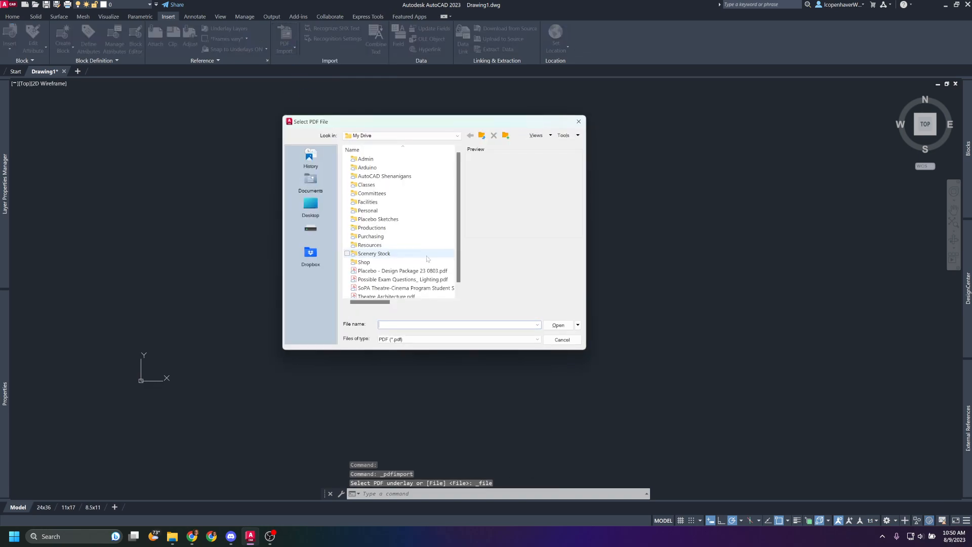
{"action": "left_click", "coordinate": [373, 271]}
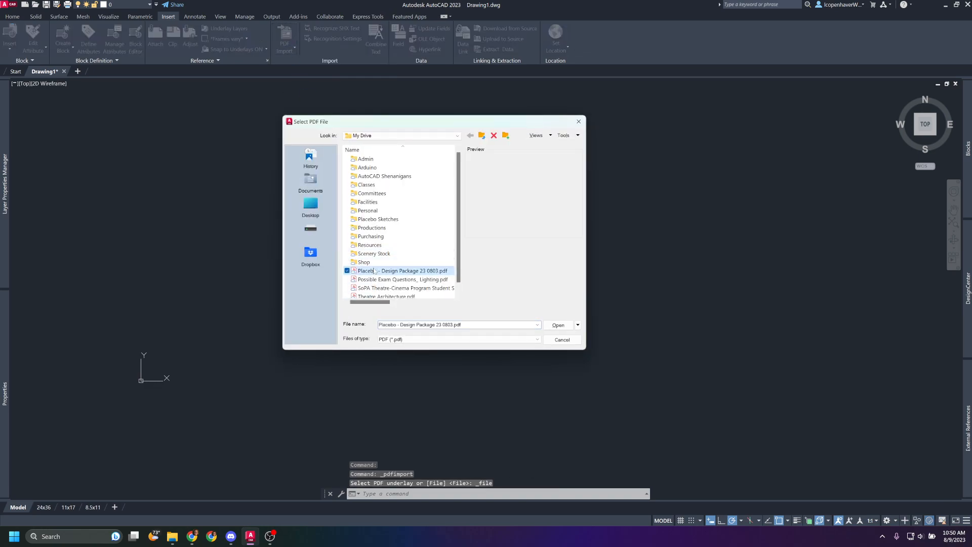
{"action": "left_click", "coordinate": [558, 325]}
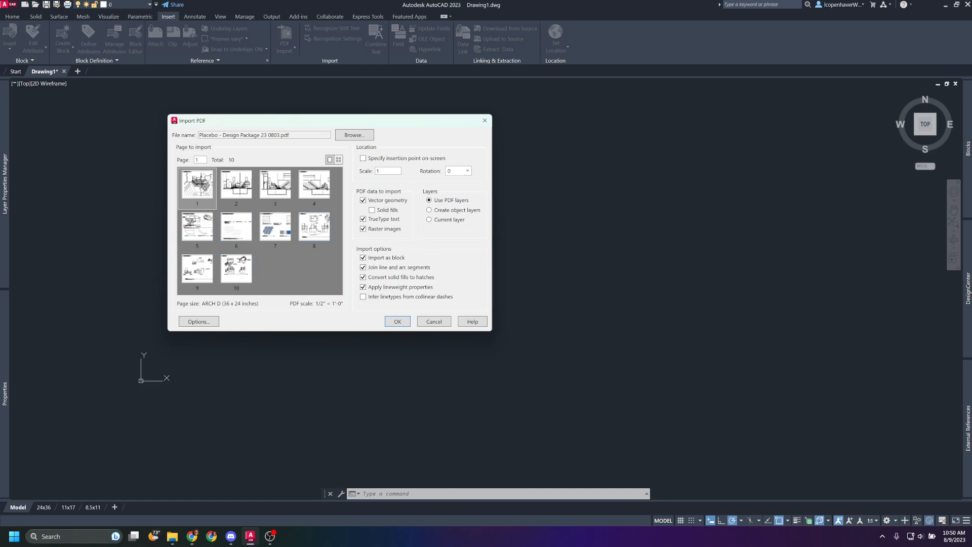
{"action": "left_click", "coordinate": [243, 275]}
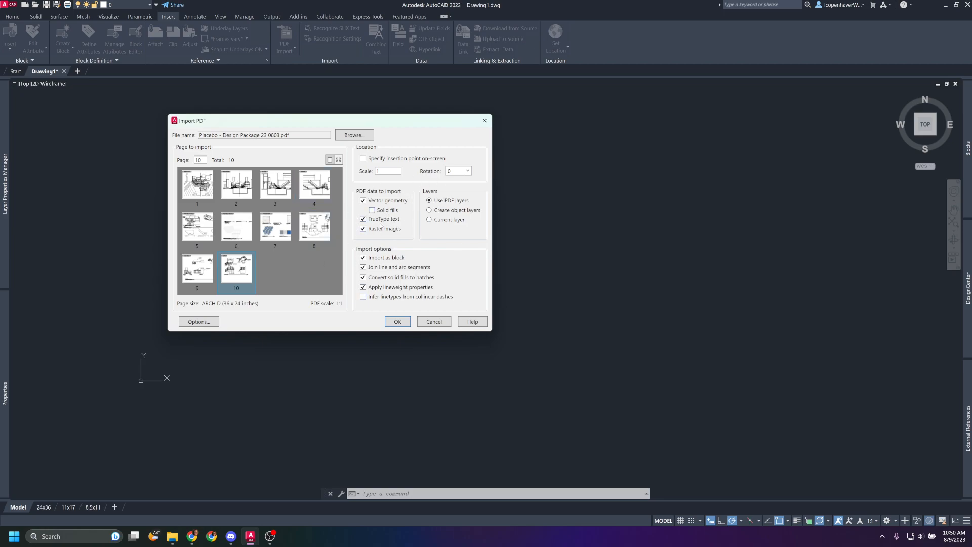
{"action": "left_click", "coordinate": [363, 219]}
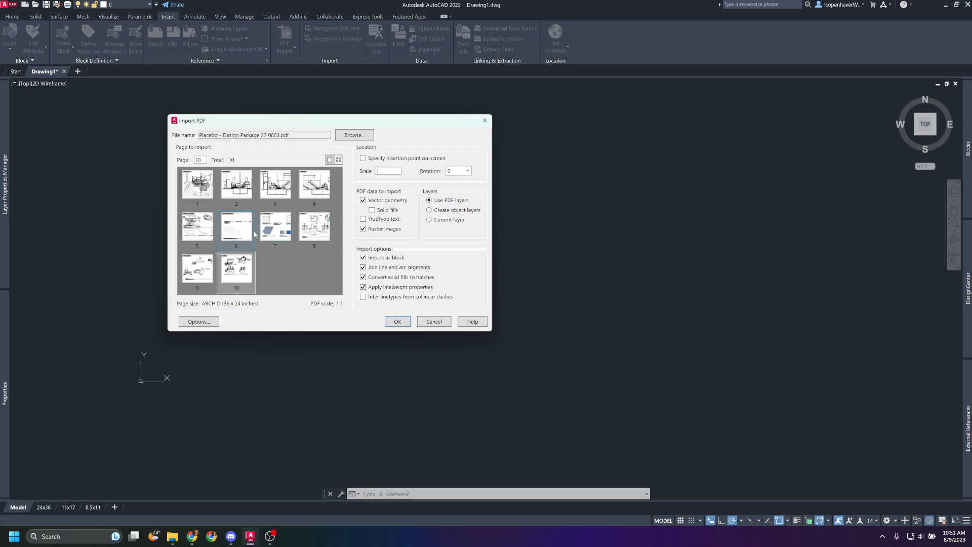
{"action": "left_click", "coordinate": [269, 234]}
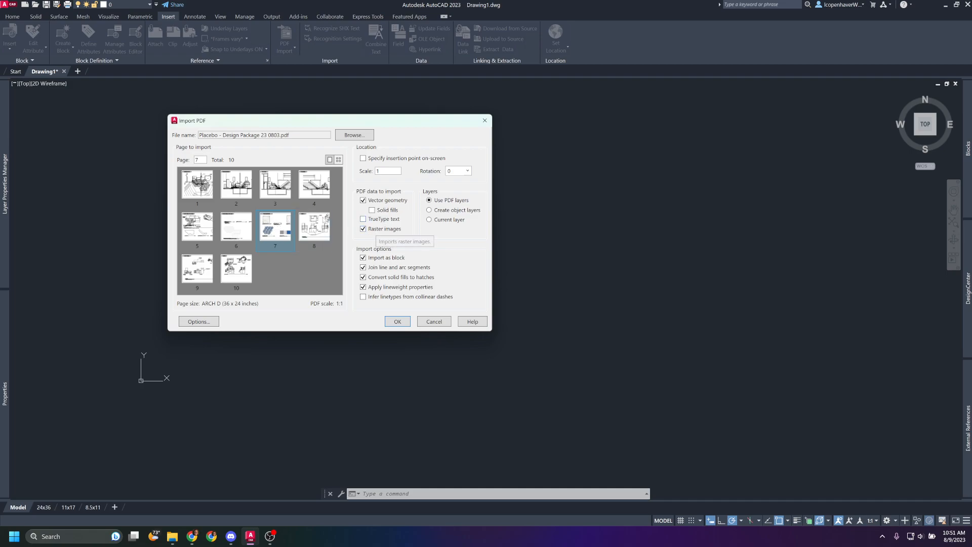
{"action": "left_click", "coordinate": [239, 267]}
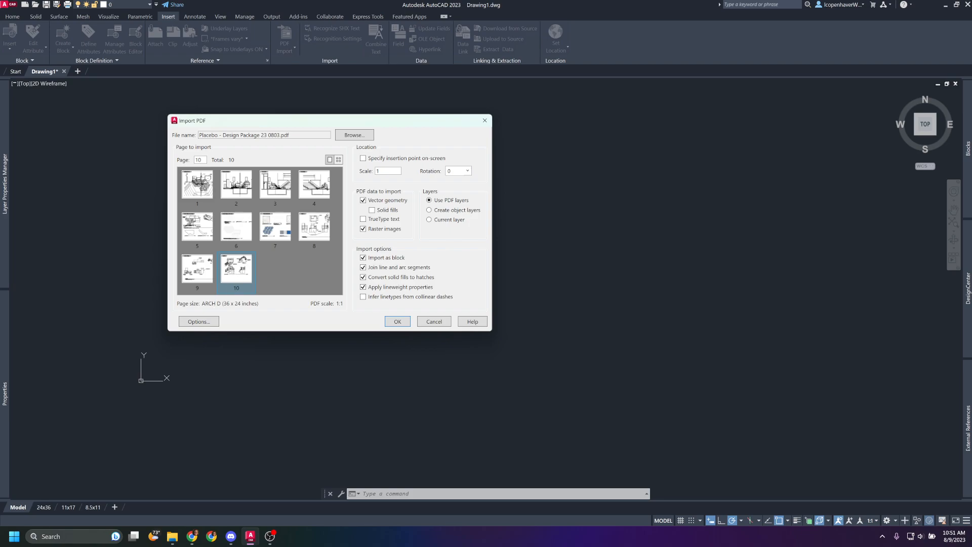
{"action": "left_click_drag", "start_coordinate": [385, 171], "coordinate": [355, 171]}
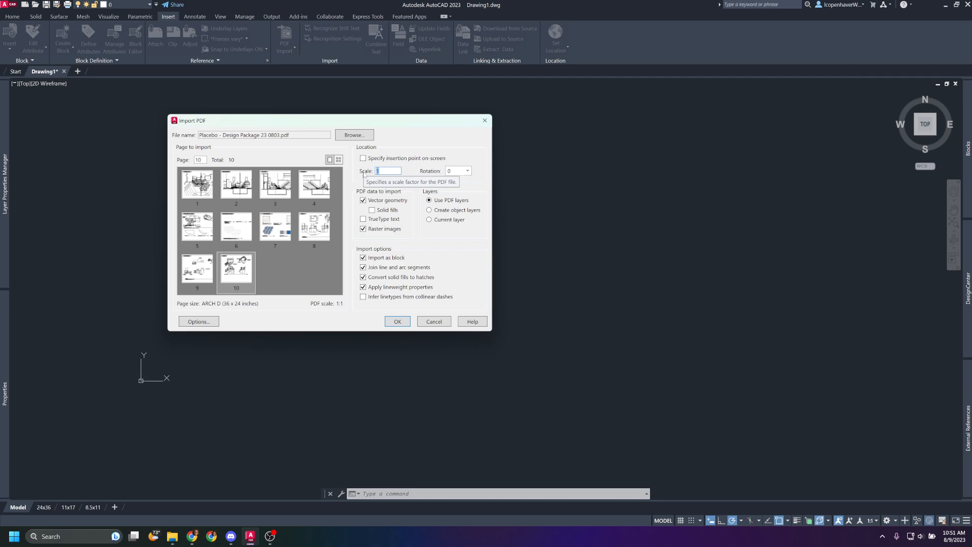
{"action": "key", "text": "Escape"}
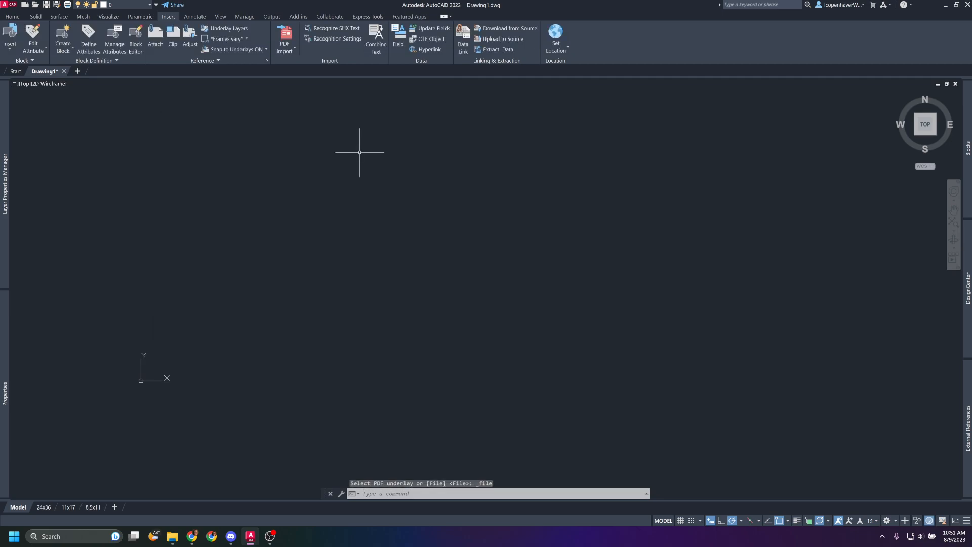
Import page 10 of "Placebo - Design Package 23 0803.pdf" into the drawing with the default import settings.
{"action": "left_click", "coordinate": [286, 34]}
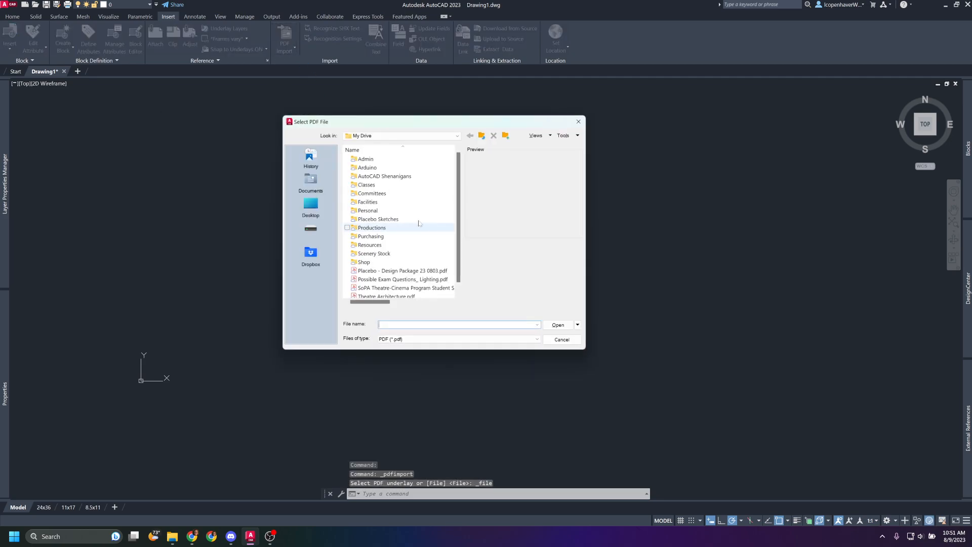
{"action": "left_click", "coordinate": [400, 271]}
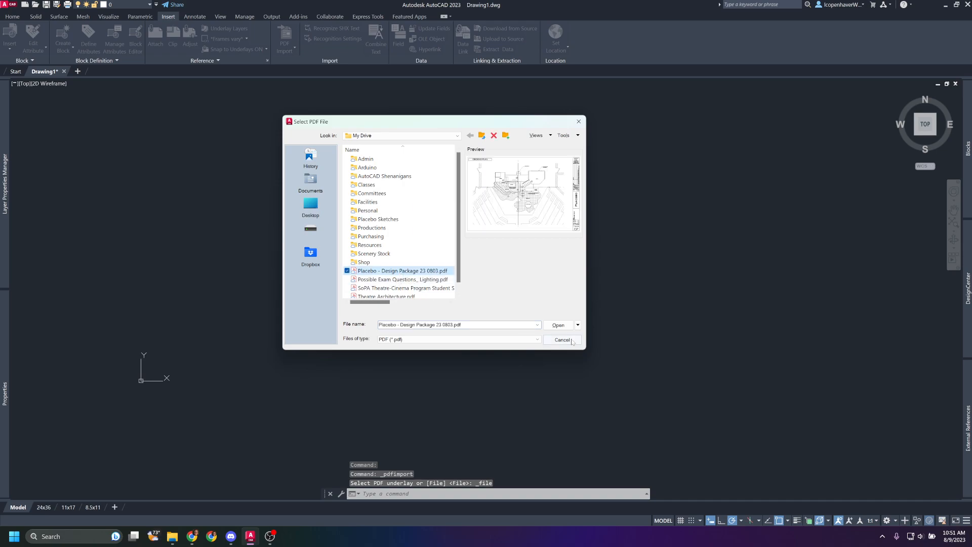
{"action": "left_click", "coordinate": [558, 325]}
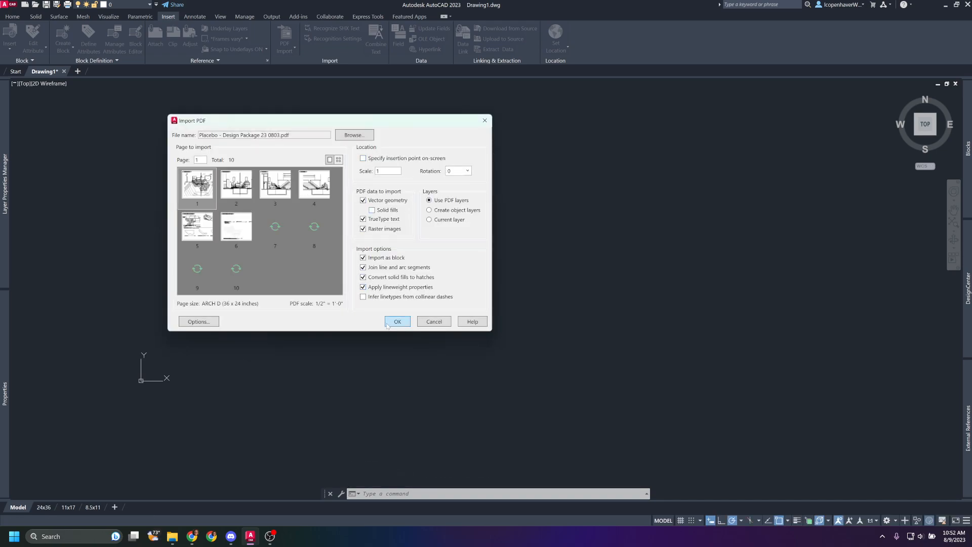
{"action": "left_click", "coordinate": [248, 288]}
{"action": "left_click", "coordinate": [398, 322]}
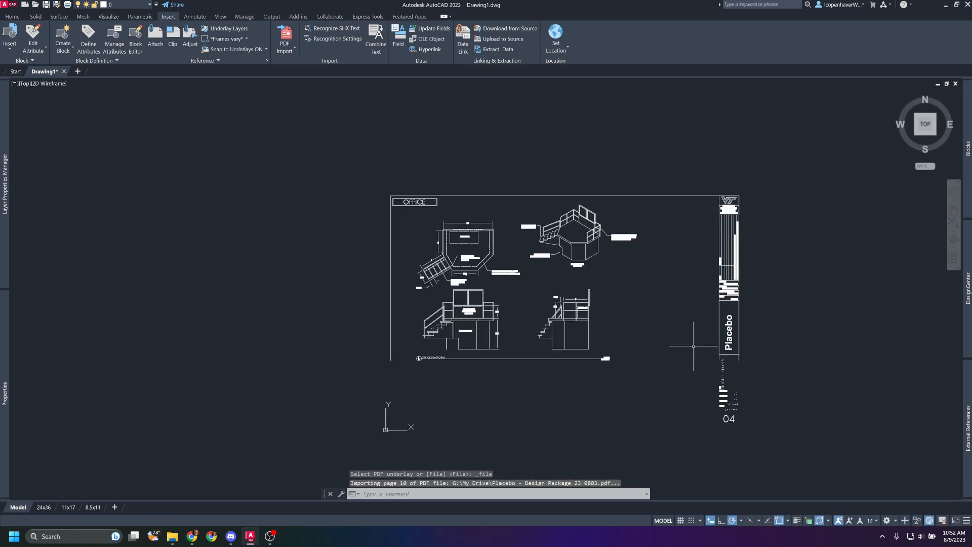
Measure the office platform's width in the plan view between the two upper inner corners spanned by the 10' dimension.
{"action": "scroll", "coordinate": [404, 267], "scroll_direction": "up", "scroll_amount": 1}
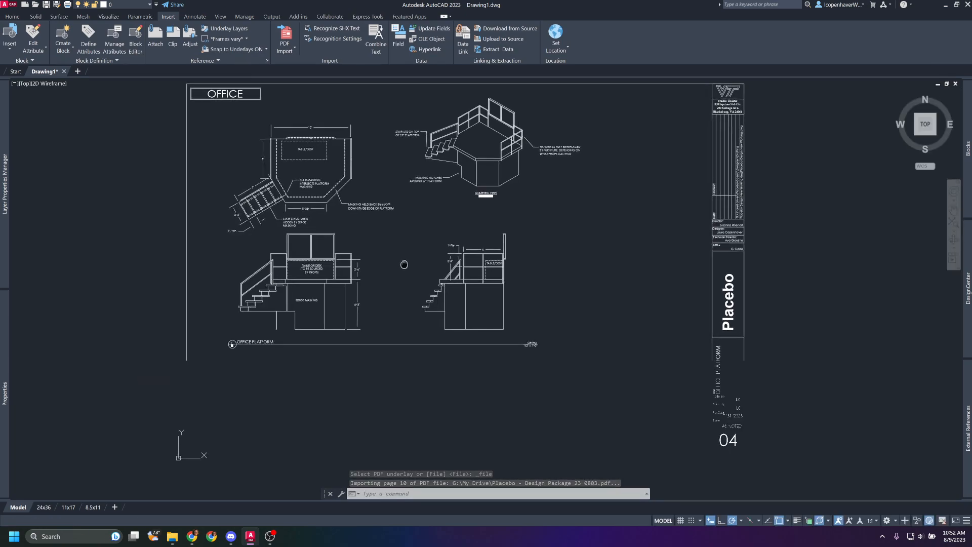
{"action": "scroll", "coordinate": [270, 161], "scroll_direction": "up", "scroll_amount": 4}
{"action": "scroll", "coordinate": [271, 162], "scroll_direction": "up", "scroll_amount": 2}
{"action": "mouse_move", "coordinate": [271, 161]}
{"action": "middle_mouse_down"}
{"action": "mouse_move", "coordinate": [304, 262]}
{"action": "mouse_move", "coordinate": [274, 209]}
{"action": "mouse_move", "coordinate": [275, 223]}
{"action": "middle_mouse_up"}
{"action": "middle_click_drag", "start_coordinate": [430, 206], "coordinate": [433, 236]}
{"action": "scroll", "coordinate": [353, 172], "scroll_direction": "up", "scroll_amount": 2}
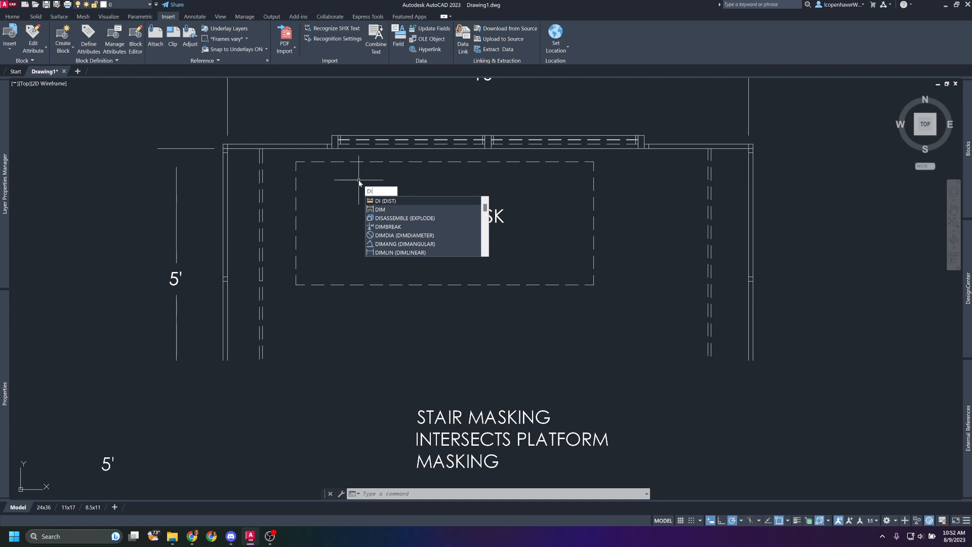
{"action": "key", "text": "Return"}
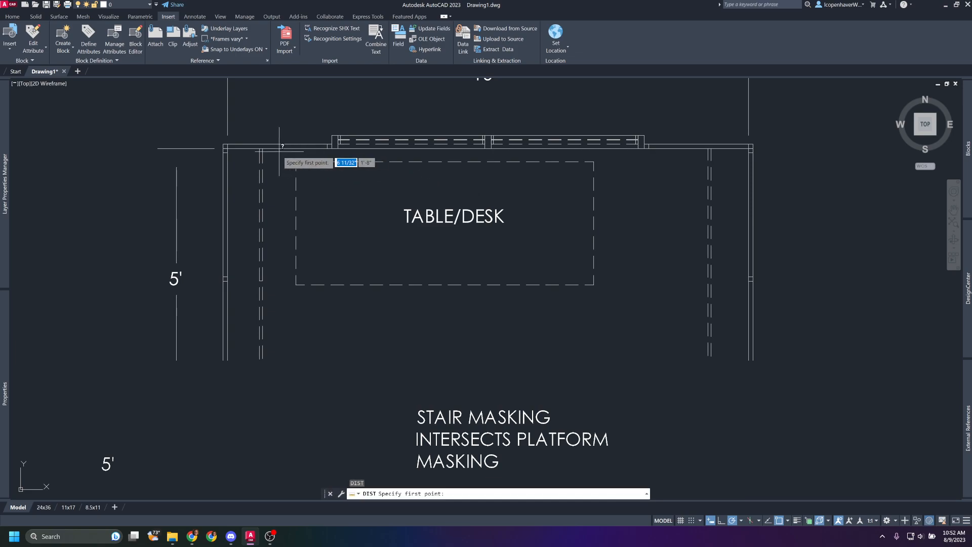
{"action": "scroll", "coordinate": [234, 148], "scroll_direction": "up", "scroll_amount": 5}
{"action": "left_click", "coordinate": [203, 160]}
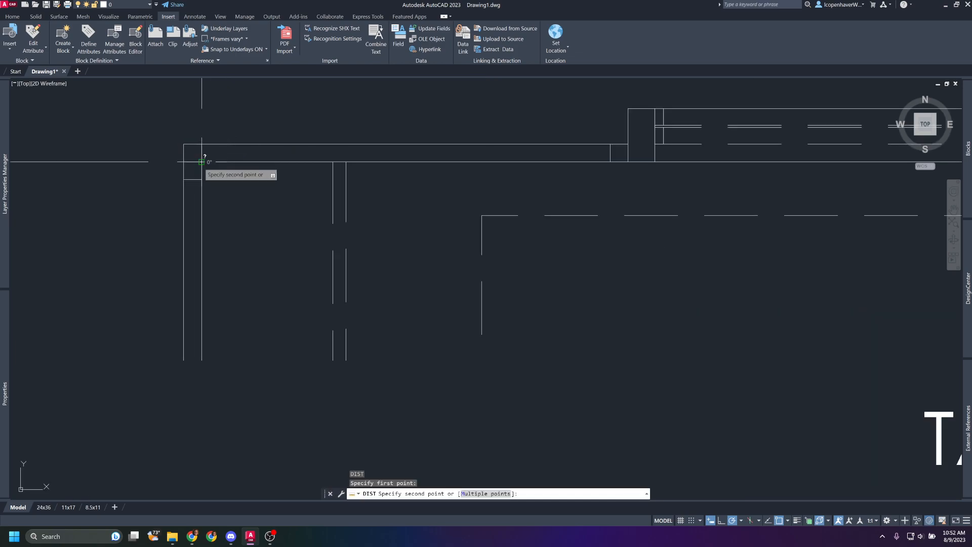
{"action": "scroll", "coordinate": [206, 158], "scroll_direction": "down", "scroll_amount": 5}
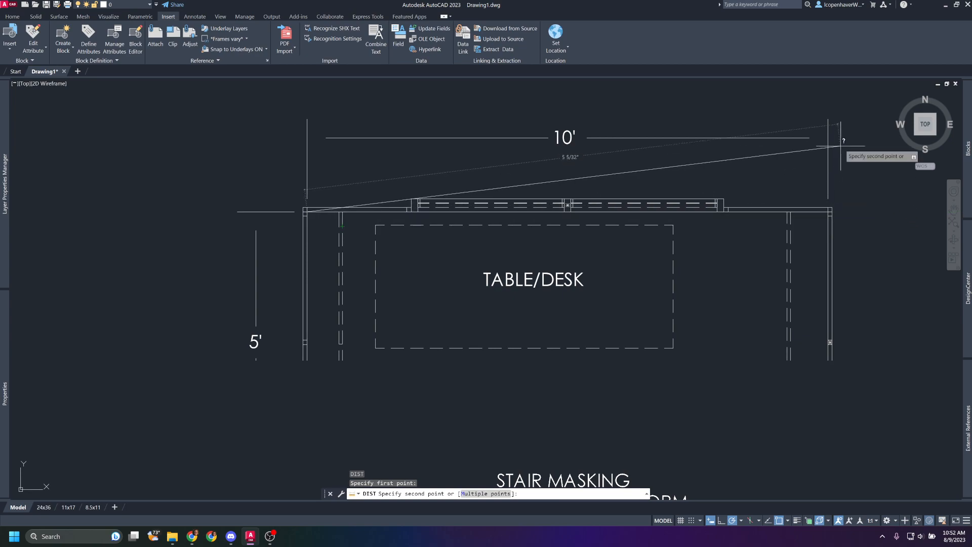
{"action": "scroll", "coordinate": [842, 210], "scroll_direction": "up", "scroll_amount": 5}
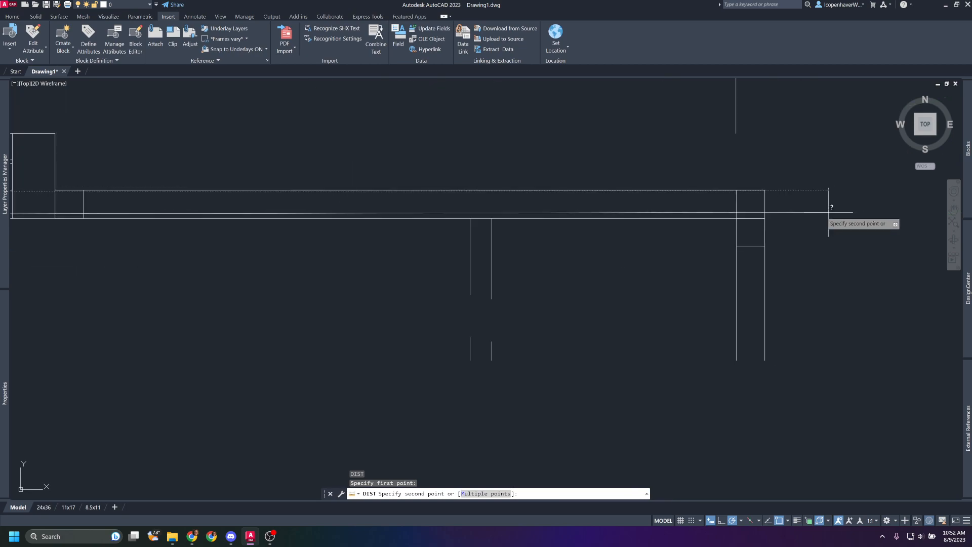
{"action": "left_click", "coordinate": [735, 219]}
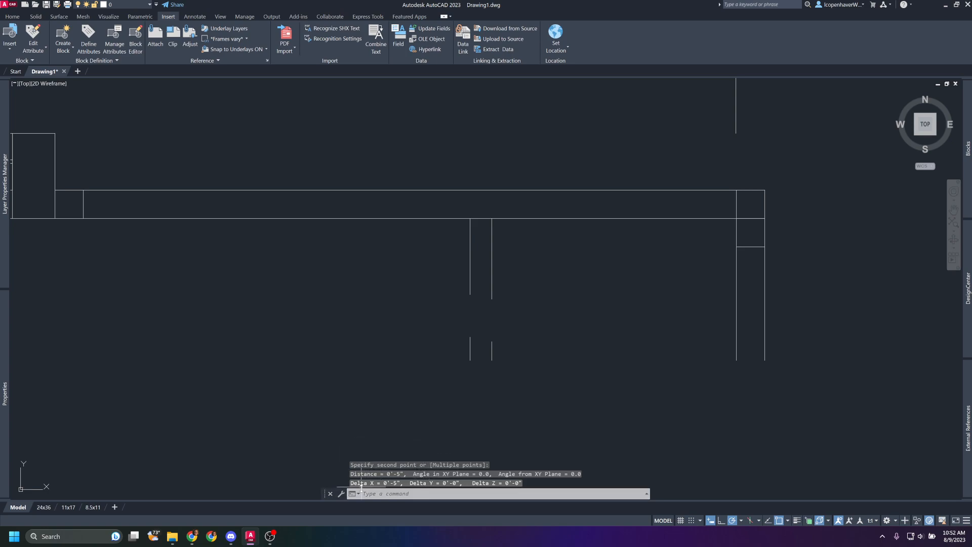
Examine the scale note at the end of the title line below the office platform elevations.
{"action": "scroll", "coordinate": [288, 289], "scroll_direction": "down", "scroll_amount": 5}
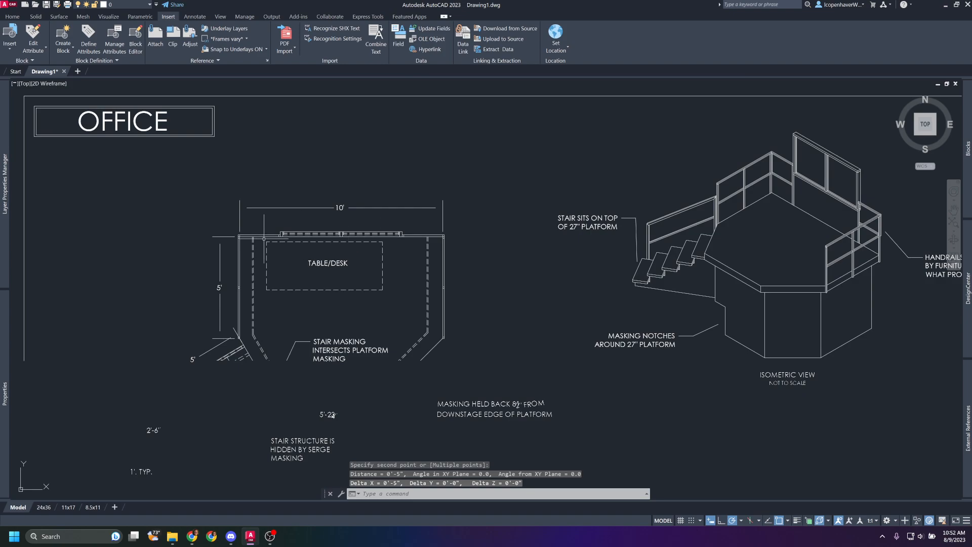
{"action": "scroll", "coordinate": [333, 415], "scroll_direction": "down", "scroll_amount": 5}
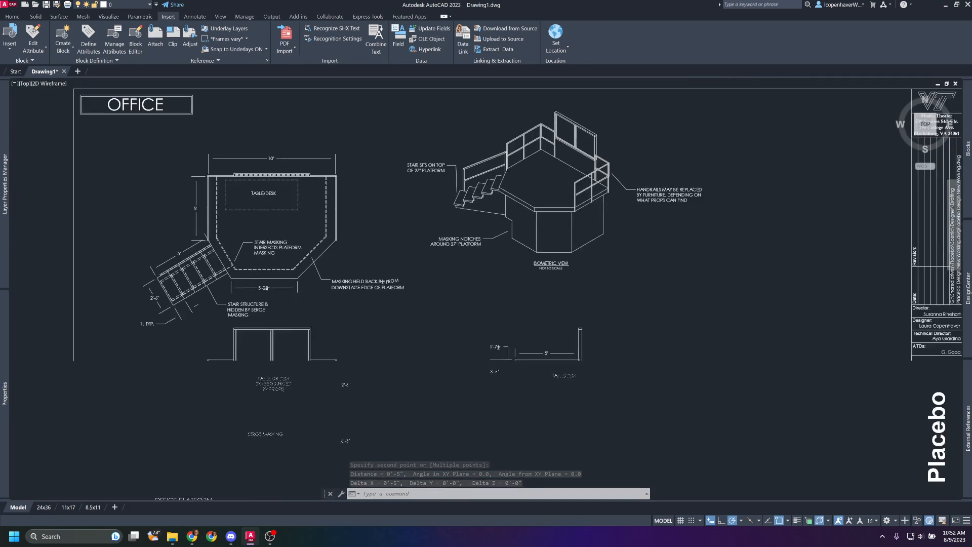
{"action": "scroll", "coordinate": [668, 431], "scroll_direction": "down", "scroll_amount": 2}
{"action": "middle_click_drag", "start_coordinate": [643, 373], "coordinate": [579, 189]}
{"action": "scroll", "coordinate": [493, 224], "scroll_direction": "up", "scroll_amount": 10}
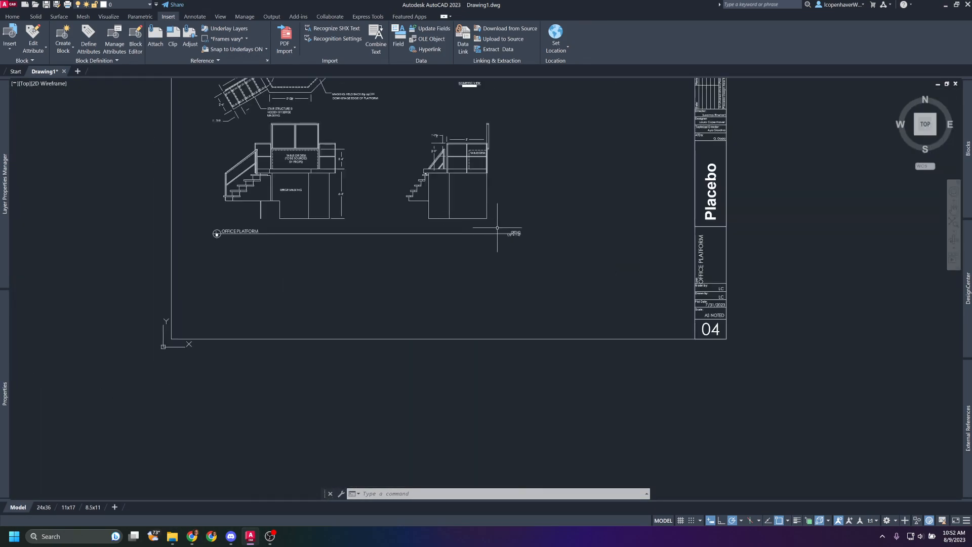
{"action": "scroll", "coordinate": [530, 269], "scroll_direction": "up", "scroll_amount": 3}
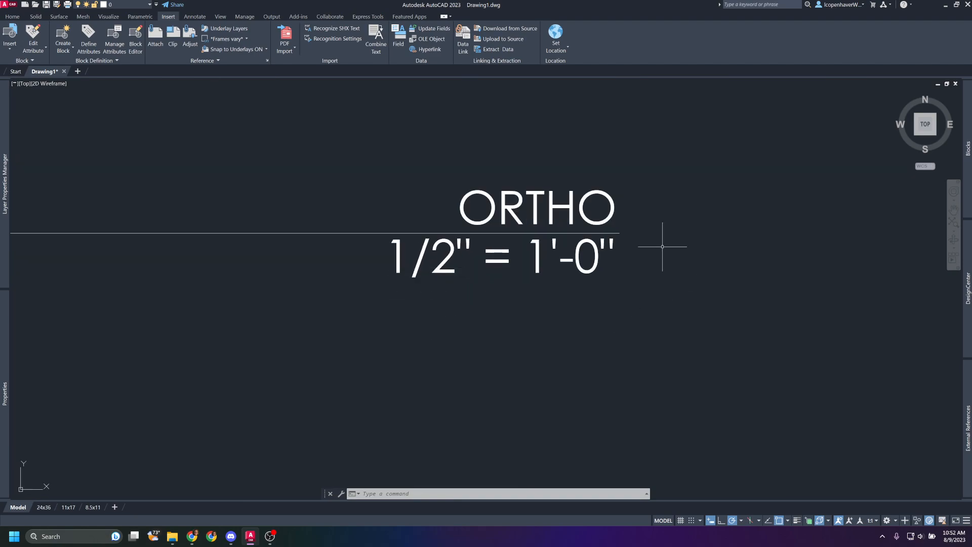
{"action": "scroll", "coordinate": [525, 279], "scroll_direction": "down", "scroll_amount": 8}
Scale the imported page from the plan view's upper-left inner platform corner, using the upper inner corners as reference and 10' as new length.
{"action": "scroll", "coordinate": [433, 276], "scroll_direction": "up", "scroll_amount": 5}
{"action": "scroll", "coordinate": [433, 275], "scroll_direction": "up", "scroll_amount": 2}
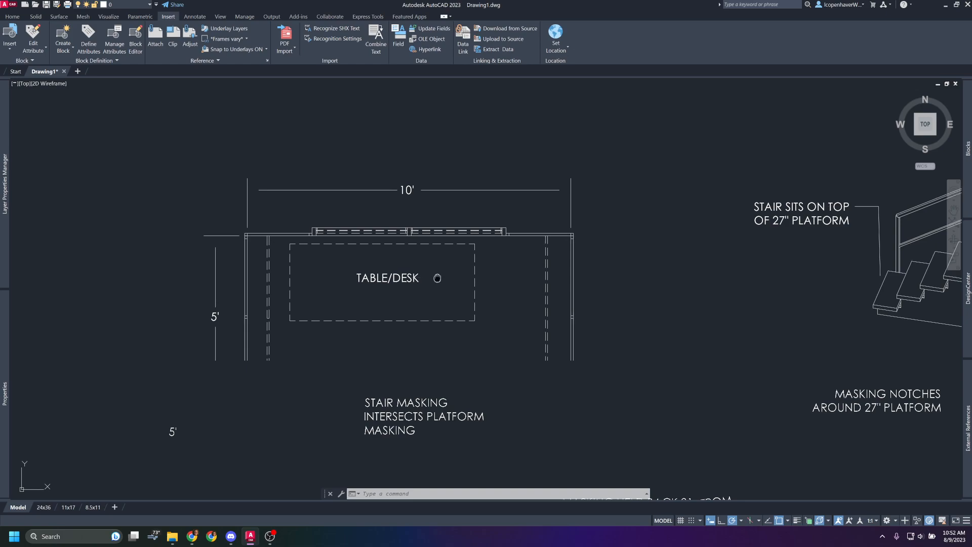
{"action": "middle_click_drag", "start_coordinate": [440, 278], "coordinate": [494, 273]}
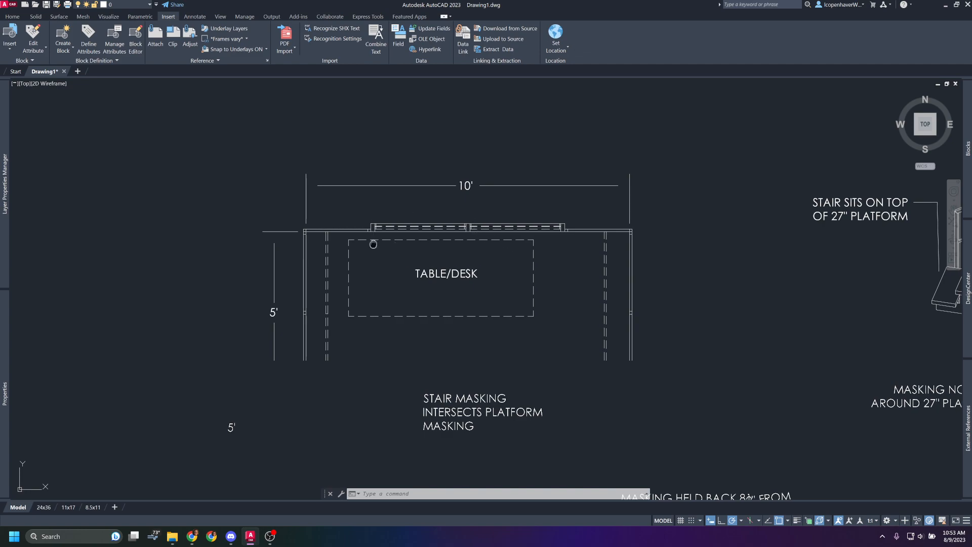
{"action": "middle_click_drag", "start_coordinate": [374, 242], "coordinate": [313, 257]}
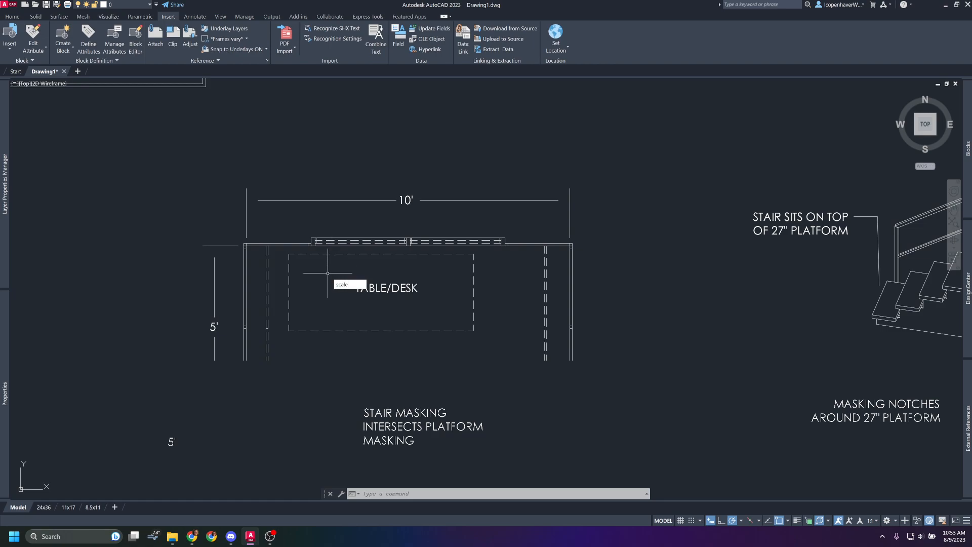
{"action": "key", "text": "Return"}
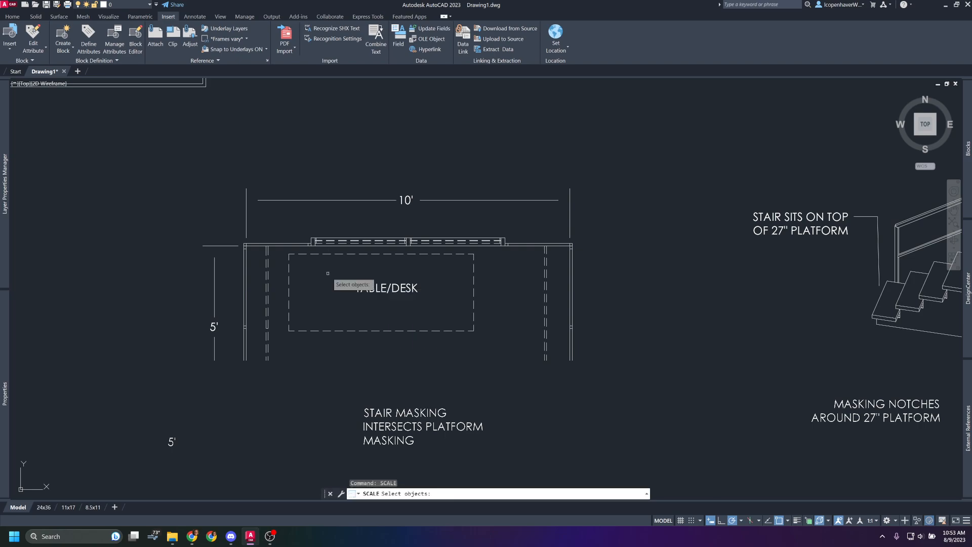
{"action": "scroll", "coordinate": [264, 249], "scroll_direction": "down", "scroll_amount": 2}
{"action": "scroll", "coordinate": [262, 248], "scroll_direction": "up", "scroll_amount": 4}
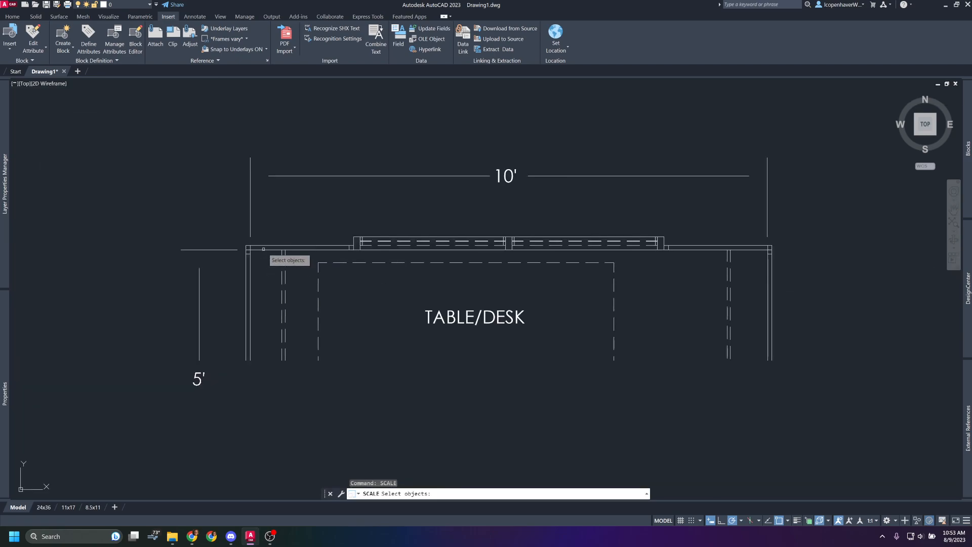
{"action": "left_click", "coordinate": [262, 248]}
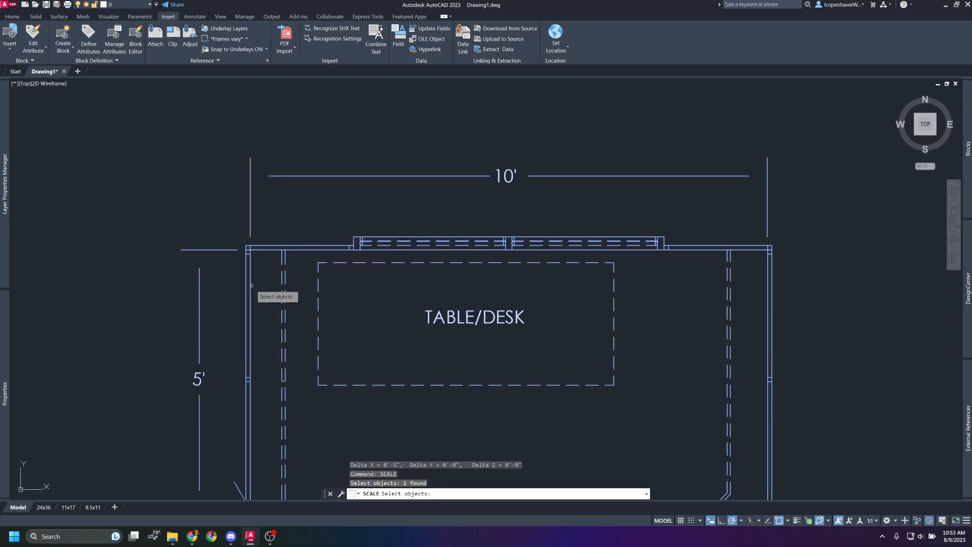
{"action": "key", "text": "Return"}
{"action": "scroll", "coordinate": [264, 267], "scroll_direction": "up", "scroll_amount": 4}
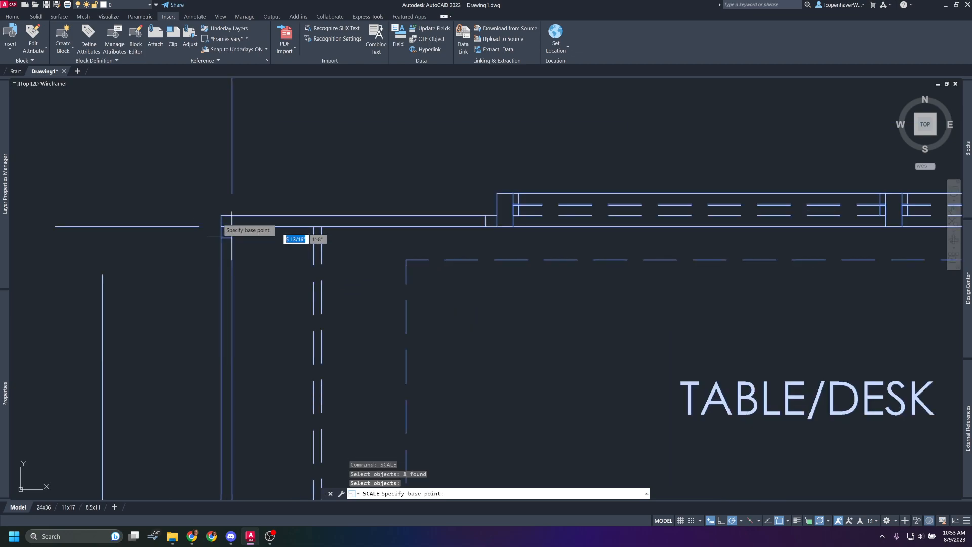
{"action": "left_click", "coordinate": [232, 226]}
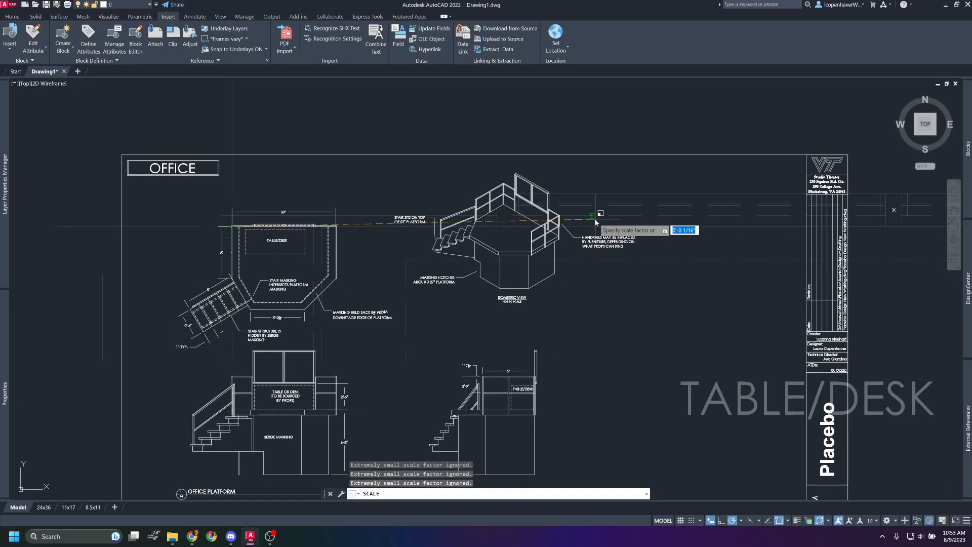
{"action": "key", "text": "Return"}
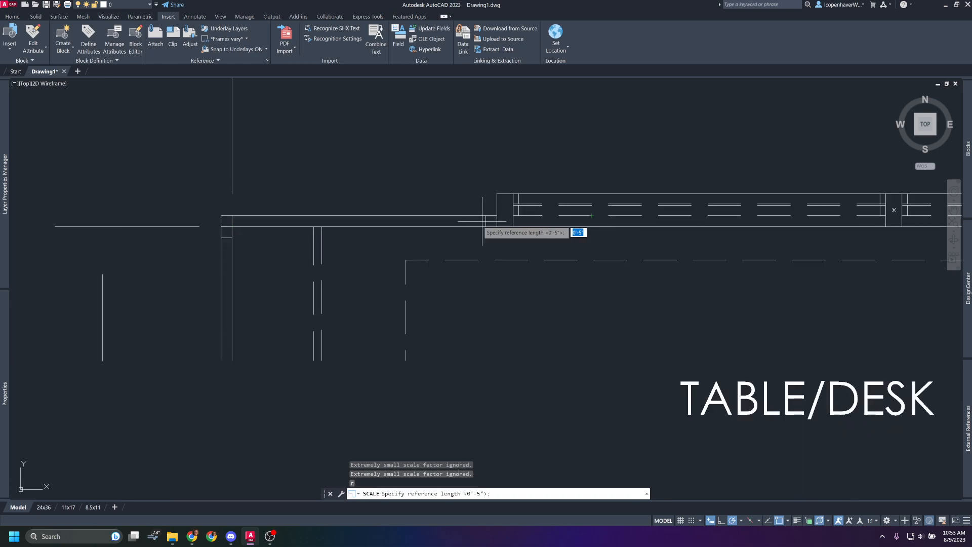
{"action": "left_click", "coordinate": [232, 227]}
{"action": "scroll", "coordinate": [245, 238], "scroll_direction": "down", "scroll_amount": 4}
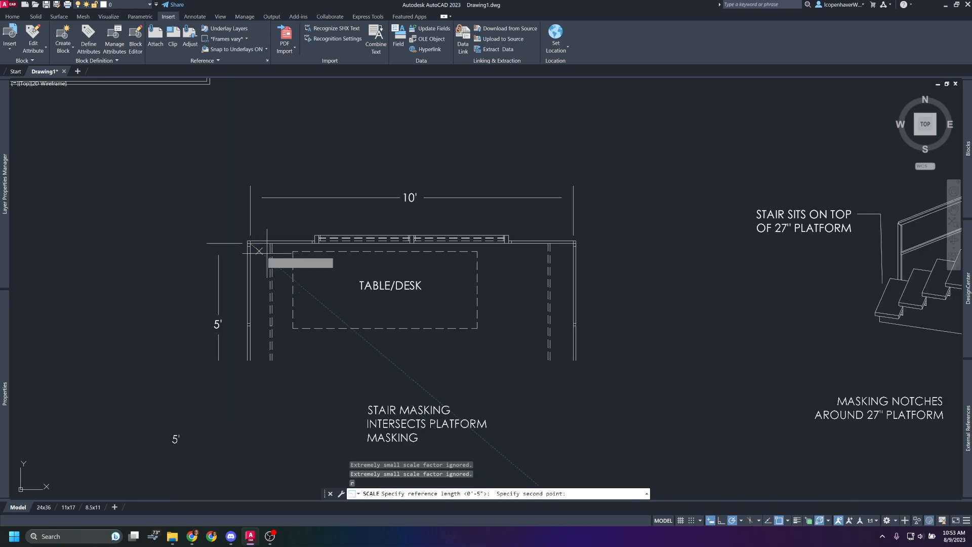
{"action": "scroll", "coordinate": [573, 242], "scroll_direction": "up", "scroll_amount": 5}
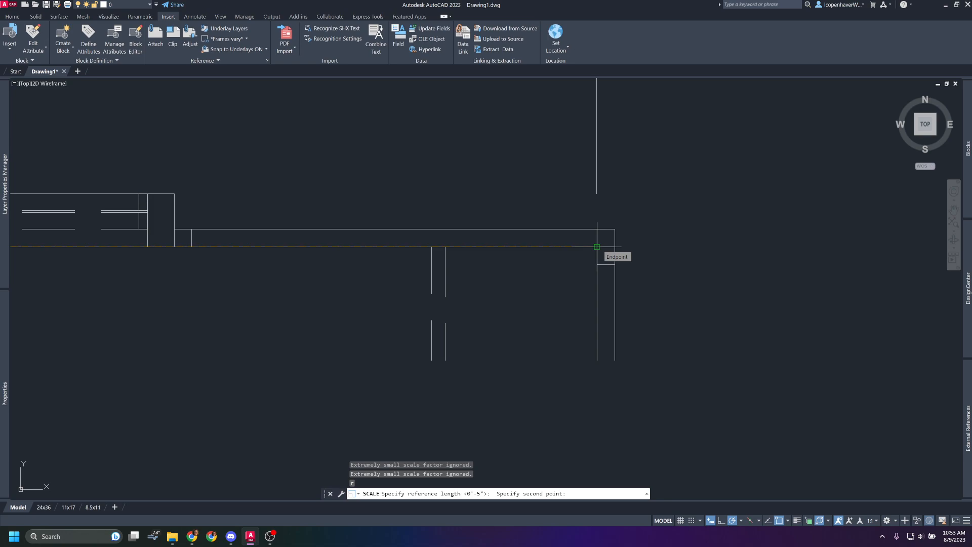
{"action": "left_click", "coordinate": [597, 246]}
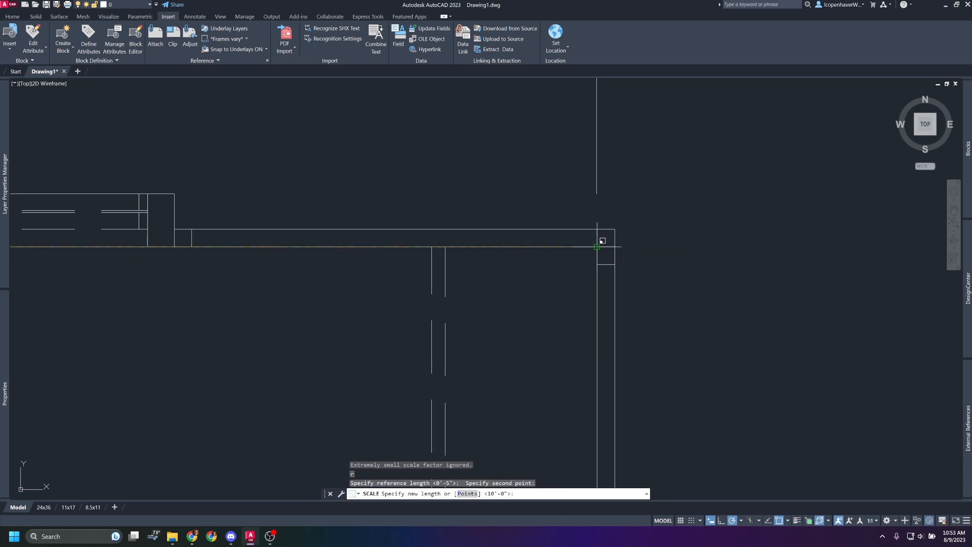
{"action": "type", "text": "10"}
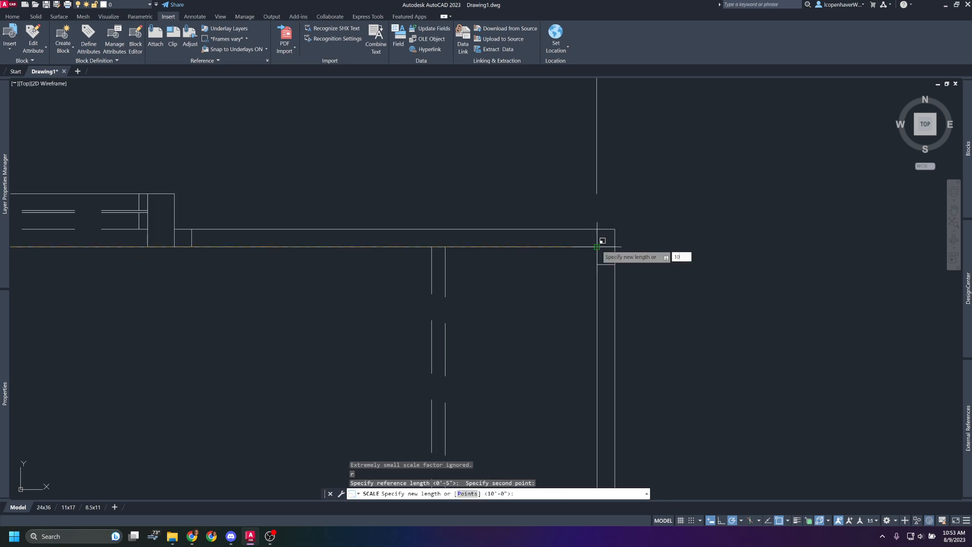
{"action": "key", "text": "Return"}
Measure the scaled platform's width in the plan view between its two upper inner corners.
{"action": "scroll", "coordinate": [568, 232], "scroll_direction": "down", "scroll_amount": 6}
{"action": "middle_click_drag", "start_coordinate": [629, 270], "coordinate": [295, 277]}
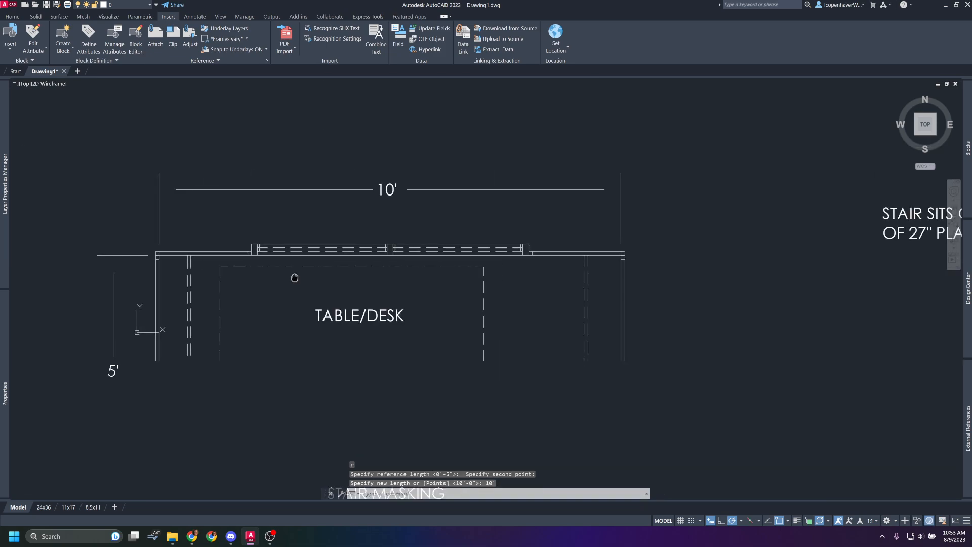
{"action": "type", "text": "dist"}
{"action": "key", "text": "Return"}
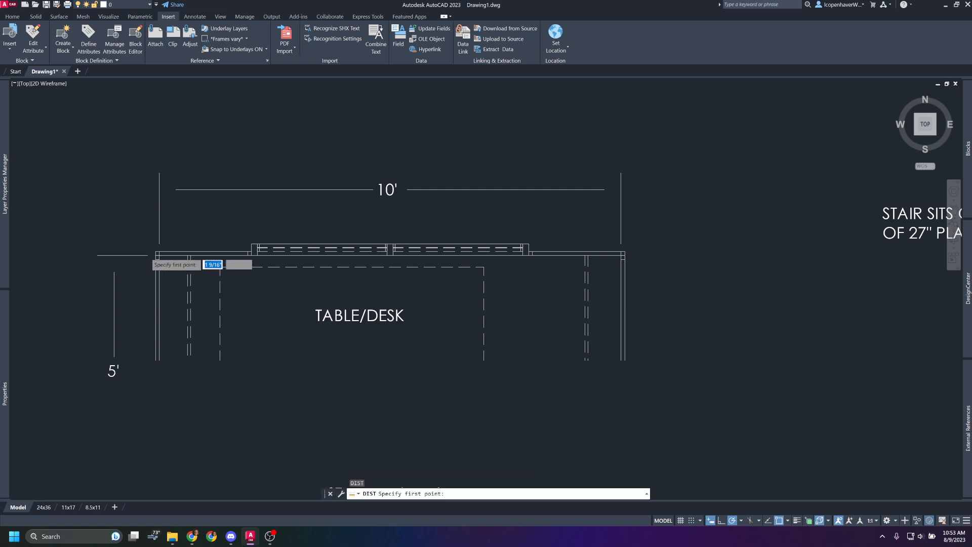
{"action": "scroll", "coordinate": [223, 266], "scroll_direction": "up", "scroll_amount": 8}
{"action": "left_click", "coordinate": [230, 265]}
{"action": "scroll", "coordinate": [237, 269], "scroll_direction": "down", "scroll_amount": 4}
{"action": "middle_click_drag", "start_coordinate": [779, 255], "coordinate": [188, 283]}
{"action": "middle_click_drag", "start_coordinate": [811, 289], "coordinate": [740, 290]}
{"action": "scroll", "coordinate": [740, 290], "scroll_direction": "up", "scroll_amount": 6}
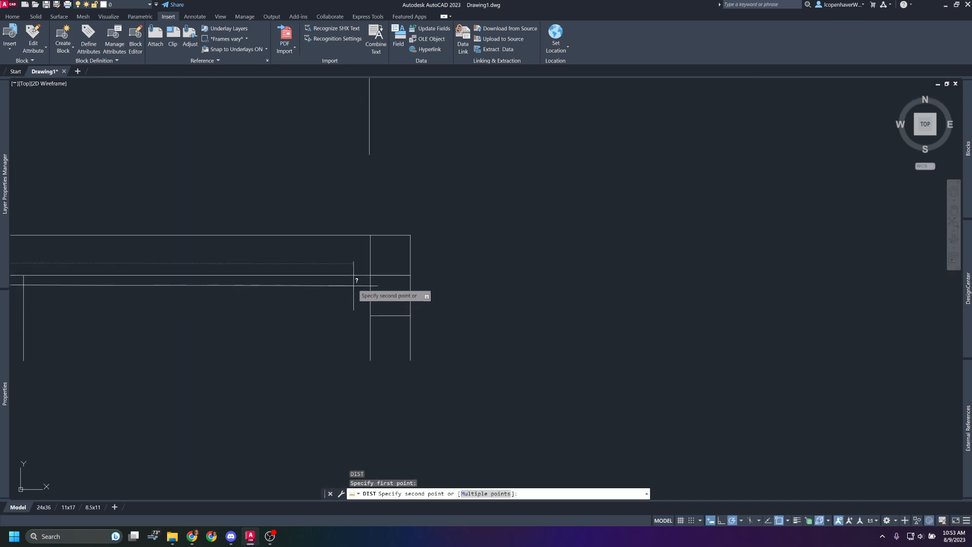
{"action": "left_click", "coordinate": [369, 274]}
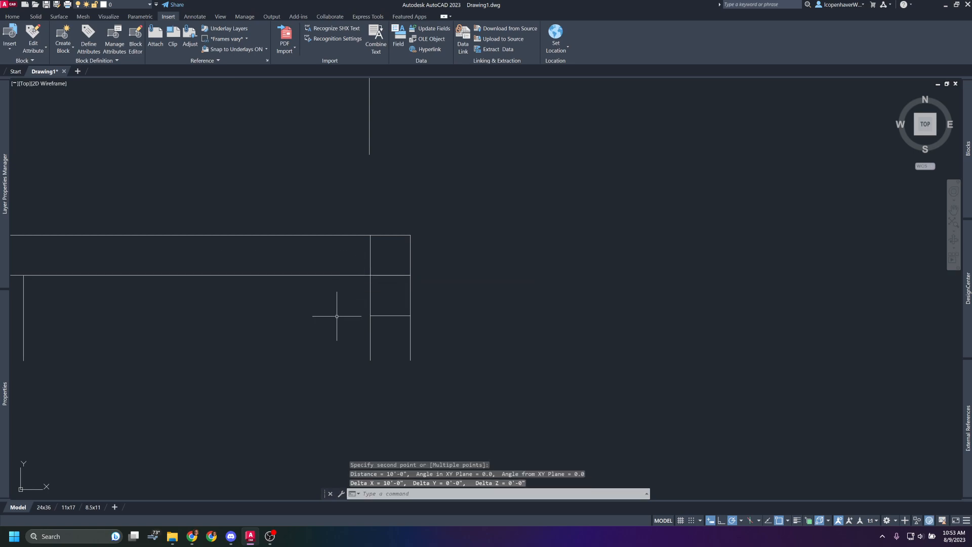
Examine the office platform's plan view, including its side, stair and front-edge dimensions and the masking notes.
{"action": "scroll", "coordinate": [243, 324], "scroll_direction": "down", "scroll_amount": 5}
{"action": "mouse_move", "coordinate": [185, 342]}
{"action": "middle_mouse_down"}
{"action": "mouse_move", "coordinate": [352, 243]}
{"action": "mouse_move", "coordinate": [428, 163]}
{"action": "mouse_move", "coordinate": [468, 166]}
{"action": "middle_mouse_up"}
{"action": "scroll", "coordinate": [420, 176], "scroll_direction": "down", "scroll_amount": 2}
{"action": "scroll", "coordinate": [264, 202], "scroll_direction": "down", "scroll_amount": 2}
{"action": "middle_click_drag", "start_coordinate": [264, 202], "coordinate": [390, 180]}
{"action": "middle_click_drag", "start_coordinate": [389, 243], "coordinate": [420, 200]}
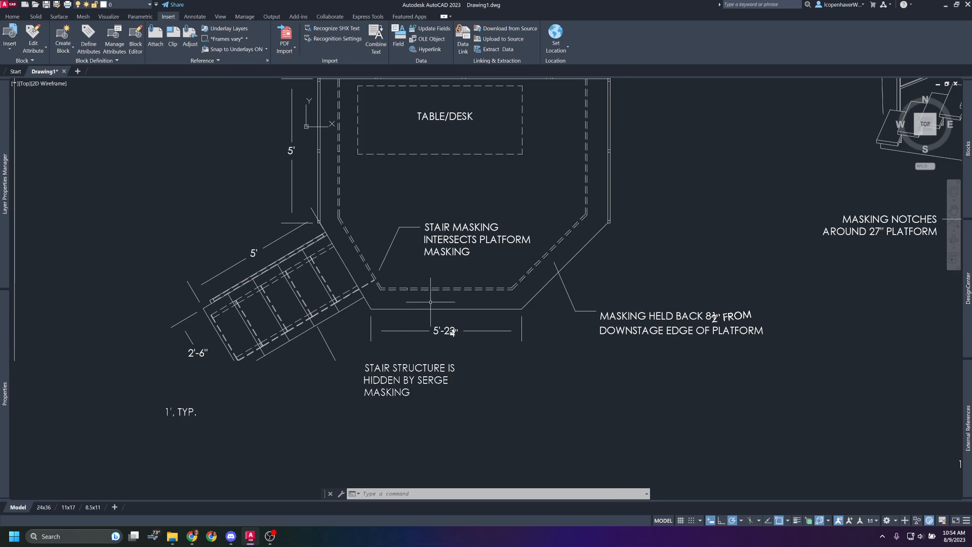
{"action": "scroll", "coordinate": [501, 285], "scroll_direction": "up", "scroll_amount": 5}
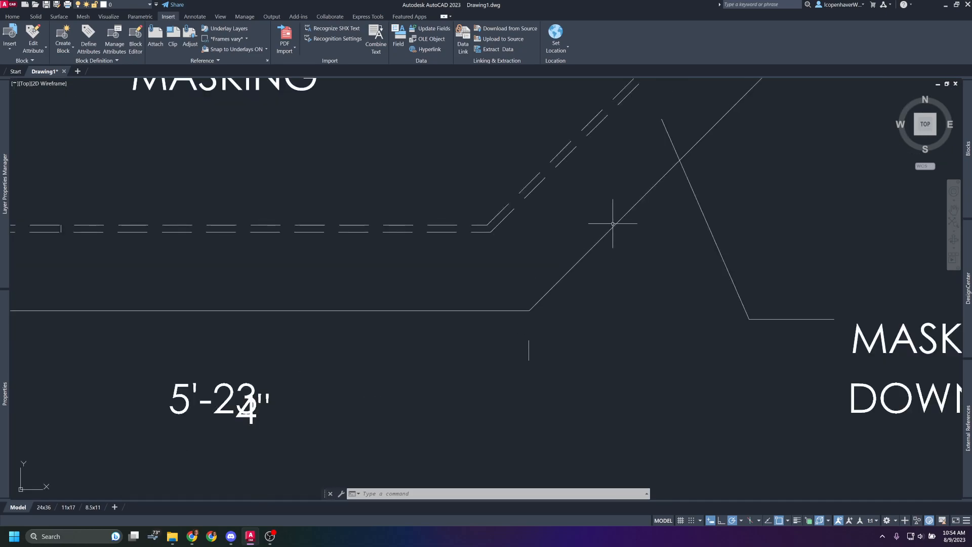
{"action": "scroll", "coordinate": [529, 349], "scroll_direction": "down", "scroll_amount": 7}
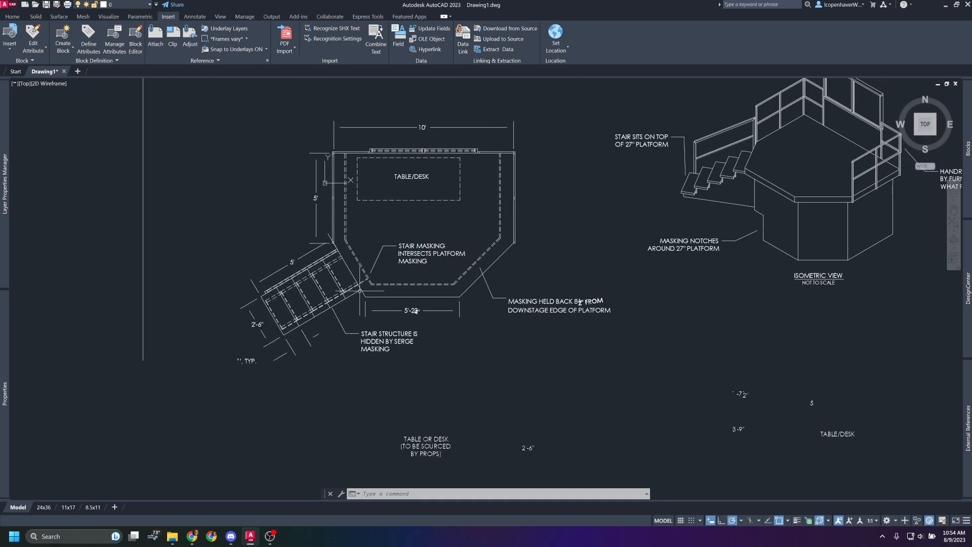
{"action": "scroll", "coordinate": [435, 274], "scroll_direction": "up", "scroll_amount": 2}
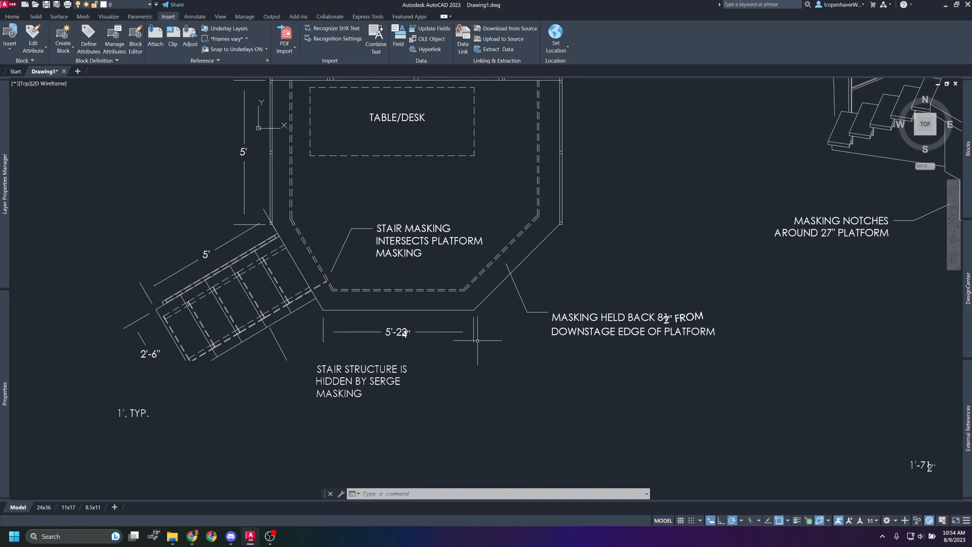
{"action": "middle_click_drag", "start_coordinate": [401, 246], "coordinate": [393, 323]}
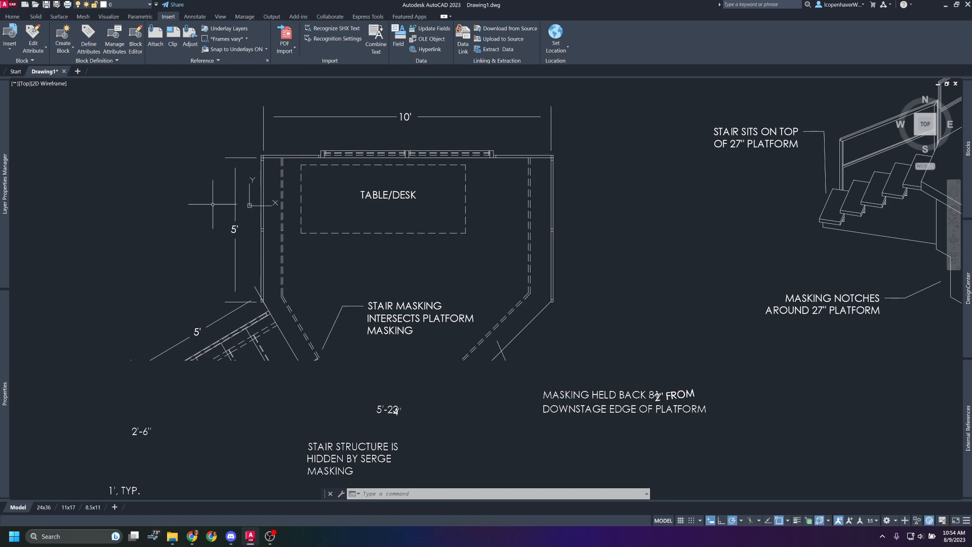
{"action": "scroll", "coordinate": [334, 243], "scroll_direction": "down", "scroll_amount": 2}
{"action": "mouse_move", "coordinate": [334, 247]}
{"action": "middle_mouse_down"}
{"action": "mouse_move", "coordinate": [326, 217]}
{"action": "mouse_move", "coordinate": [392, 189]}
{"action": "middle_mouse_up"}
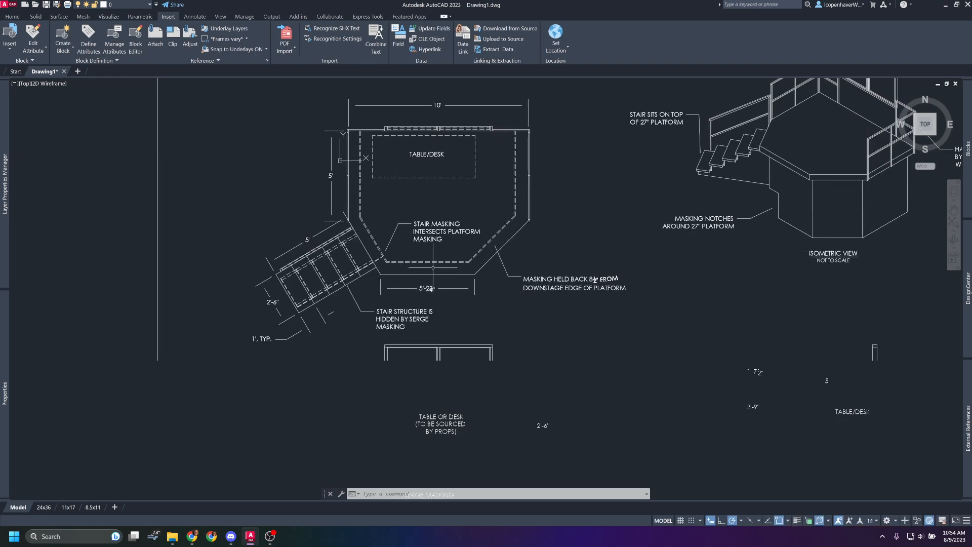
{"action": "scroll", "coordinate": [480, 271], "scroll_direction": "up", "scroll_amount": 4}
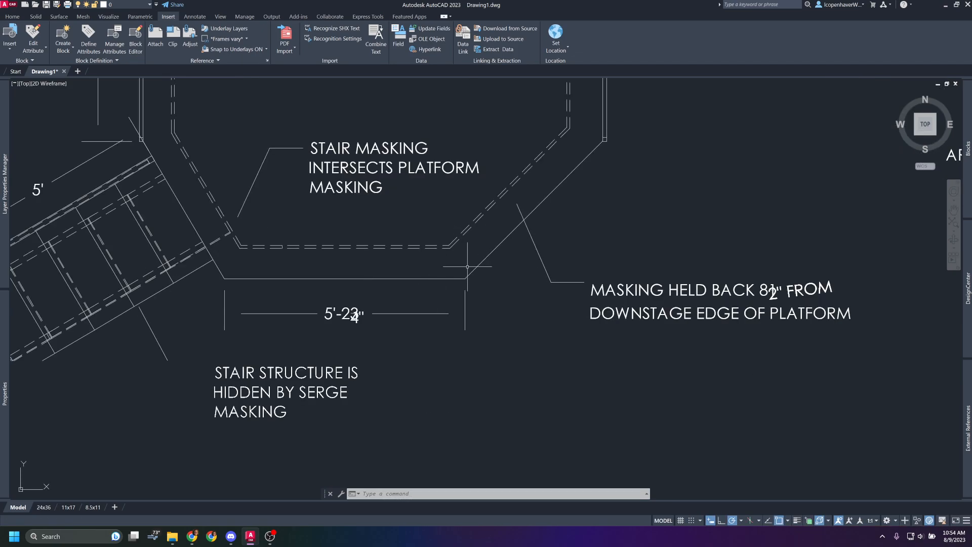
Start a polyline at the plan view platform's upper-left inner corner and trace the back edge and the right side to its lower end.
{"action": "scroll", "coordinate": [529, 280], "scroll_direction": "down", "scroll_amount": 2}
{"action": "mouse_move", "coordinate": [505, 178]}
{"action": "middle_mouse_down"}
{"action": "mouse_move", "coordinate": [486, 279]}
{"action": "mouse_move", "coordinate": [488, 237]}
{"action": "middle_mouse_up"}
{"action": "key", "text": "Return"}
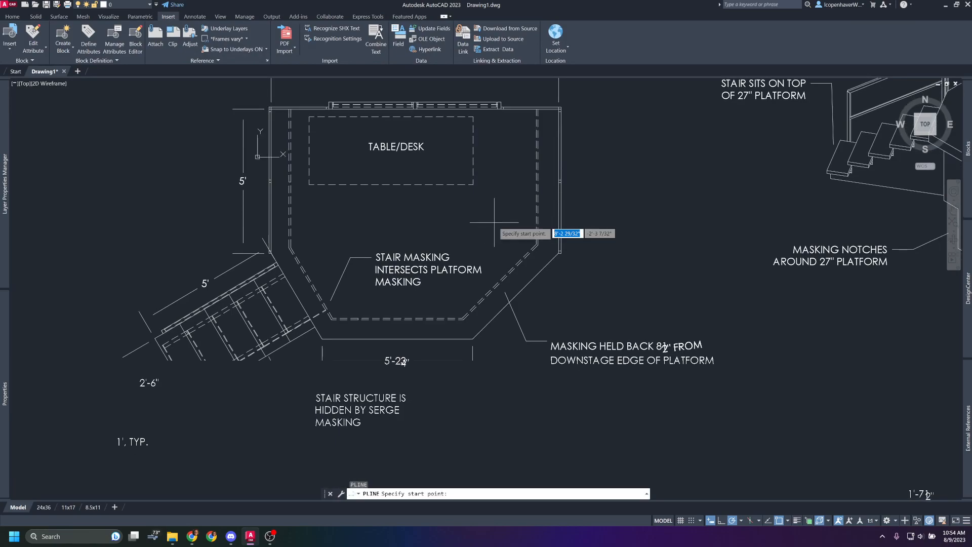
{"action": "scroll", "coordinate": [260, 108], "scroll_direction": "up", "scroll_amount": 6}
{"action": "left_click", "coordinate": [260, 108]}
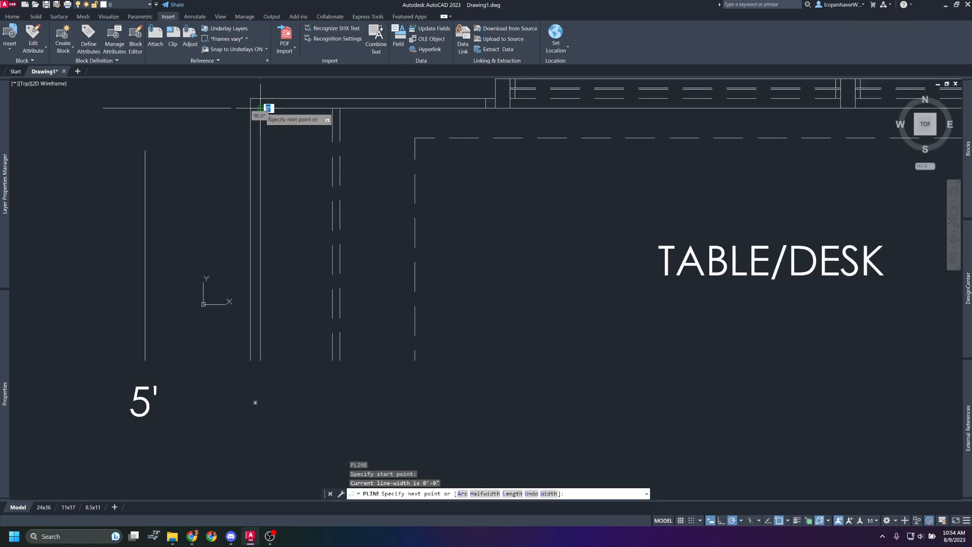
{"action": "scroll", "coordinate": [260, 107], "scroll_direction": "down", "scroll_amount": 3}
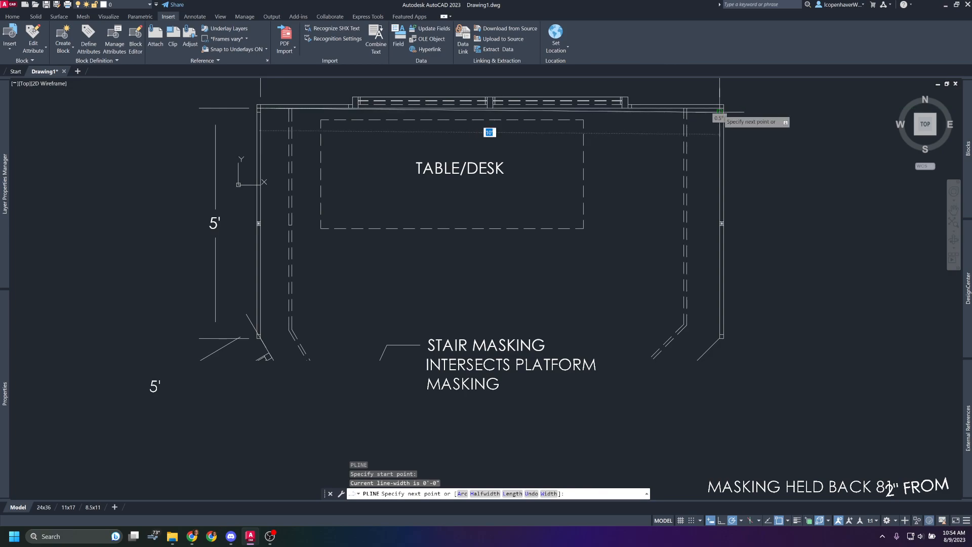
{"action": "scroll", "coordinate": [714, 108], "scroll_direction": "up", "scroll_amount": 4}
{"action": "scroll", "coordinate": [709, 106], "scroll_direction": "down", "scroll_amount": 4}
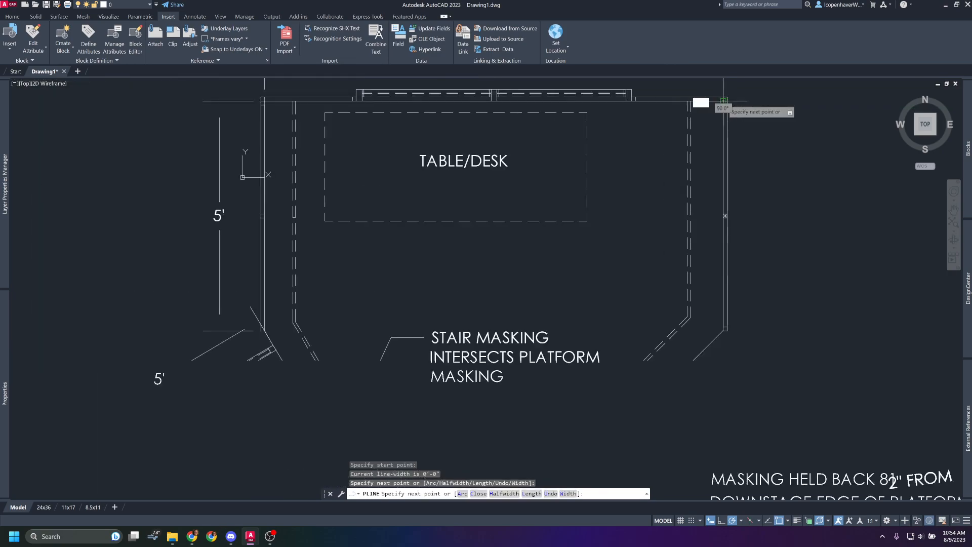
{"action": "scroll", "coordinate": [729, 198], "scroll_direction": "up", "scroll_amount": 6}
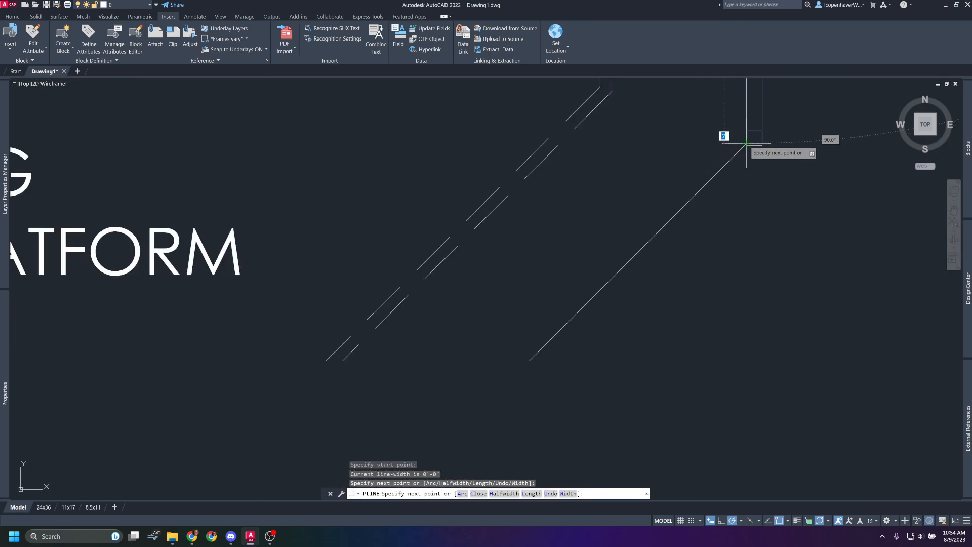
{"action": "scroll", "coordinate": [747, 145], "scroll_direction": "up", "scroll_amount": 6}
{"action": "left_click", "coordinate": [757, 161]}
Continue the polyline down the platform's right angled edge and along the front edge spanned by the 5'-2 3/4" dimension.
{"action": "scroll", "coordinate": [710, 188], "scroll_direction": "down", "scroll_amount": 4}
{"action": "scroll", "coordinate": [651, 324], "scroll_direction": "up", "scroll_amount": 8}
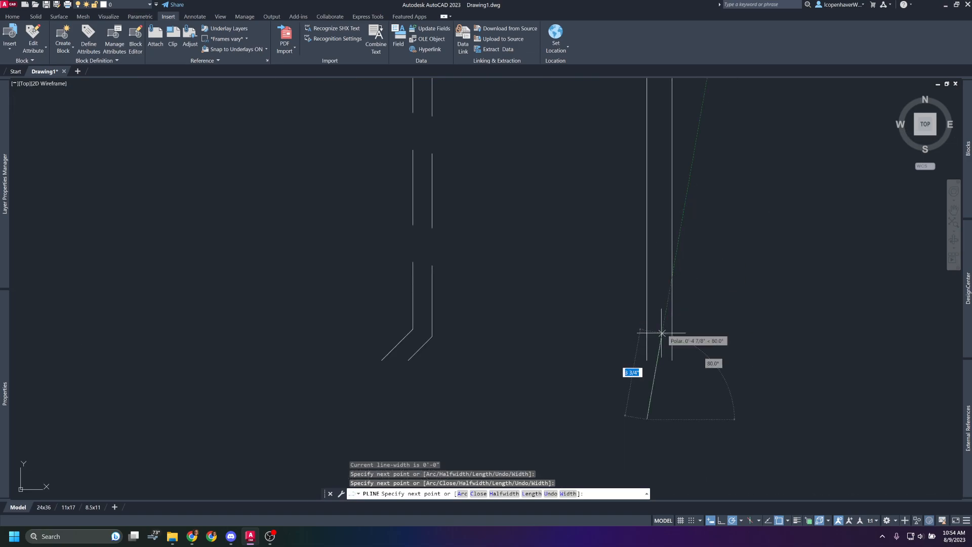
{"action": "scroll", "coordinate": [620, 304], "scroll_direction": "down", "scroll_amount": 2}
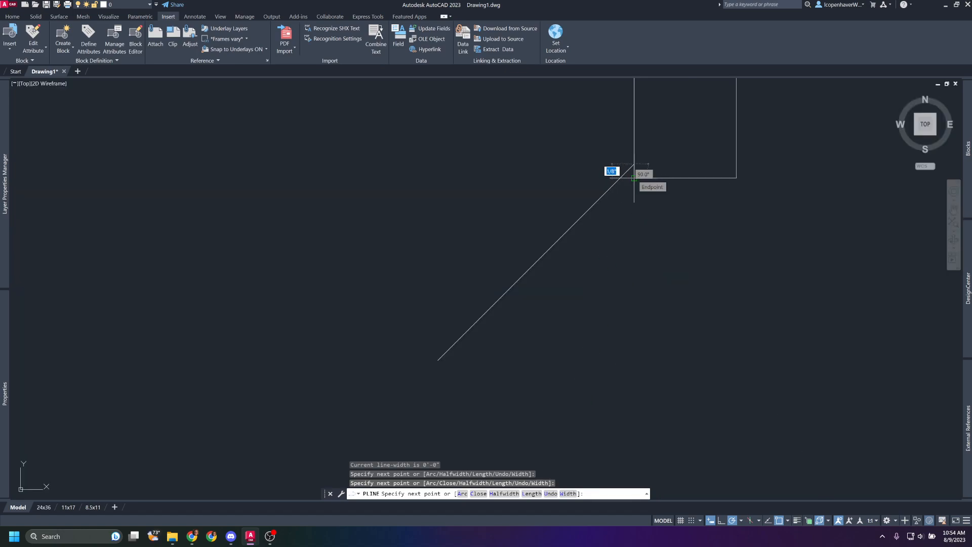
{"action": "scroll", "coordinate": [542, 210], "scroll_direction": "down", "scroll_amount": 5}
{"action": "middle_click_drag", "start_coordinate": [479, 287], "coordinate": [570, 145]}
{"action": "scroll", "coordinate": [510, 207], "scroll_direction": "up", "scroll_amount": 5}
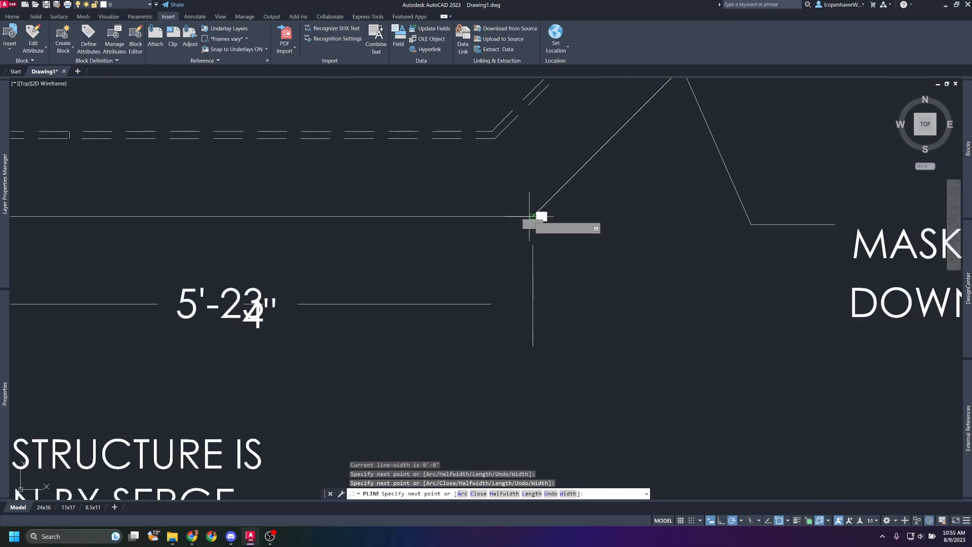
{"action": "left_click", "coordinate": [529, 216]}
{"action": "scroll", "coordinate": [421, 249], "scroll_direction": "down", "scroll_amount": 5}
{"action": "left_click", "coordinate": [224, 237]}
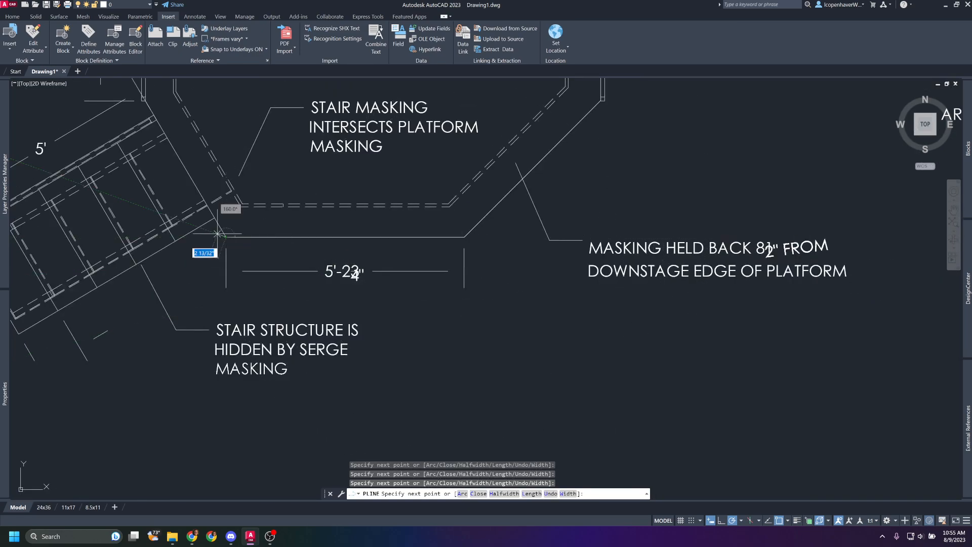
Continue the polyline up the platform's left angled edge and left side to the back-left starting corner, and finish it.
{"action": "scroll", "coordinate": [161, 162], "scroll_direction": "up", "scroll_amount": 5}
{"action": "scroll", "coordinate": [202, 160], "scroll_direction": "up", "scroll_amount": 3}
{"action": "scroll", "coordinate": [210, 256], "scroll_direction": "down", "scroll_amount": 8}
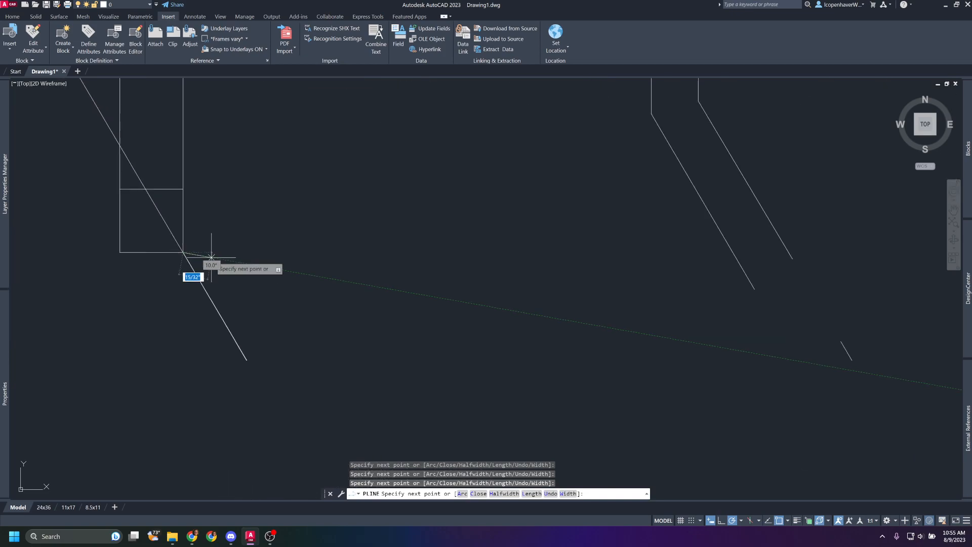
{"action": "scroll", "coordinate": [242, 293], "scroll_direction": "up", "scroll_amount": 6}
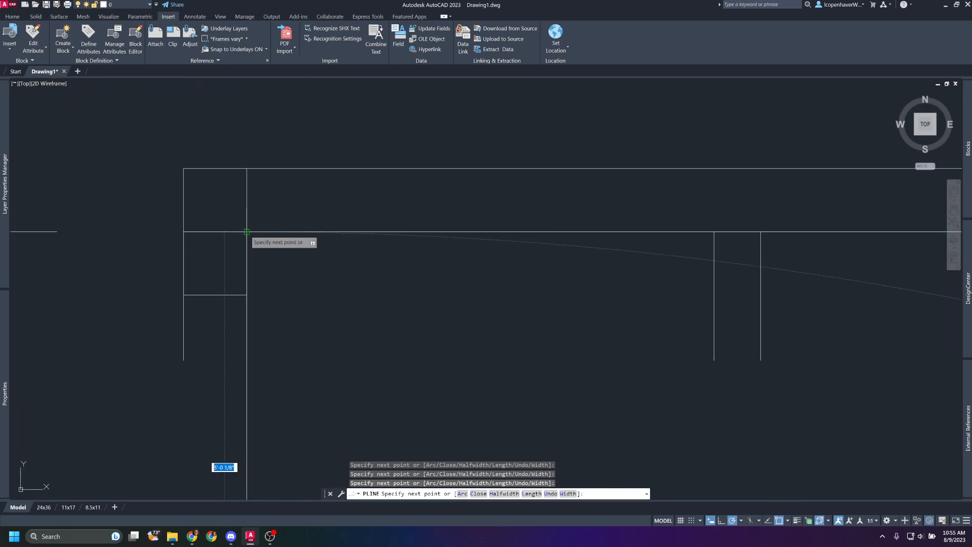
{"action": "scroll", "coordinate": [304, 256], "scroll_direction": "down", "scroll_amount": 2}
{"action": "key", "text": "Return"}
Move the traced platform outline out of the plan view into the empty space left of the sheet border.
{"action": "scroll", "coordinate": [304, 256], "scroll_direction": "down", "scroll_amount": 6}
{"action": "middle_click_drag", "start_coordinate": [304, 277], "coordinate": [250, 176]}
{"action": "left_click", "coordinate": [185, 121]}
{"action": "left_click", "coordinate": [546, 319]}
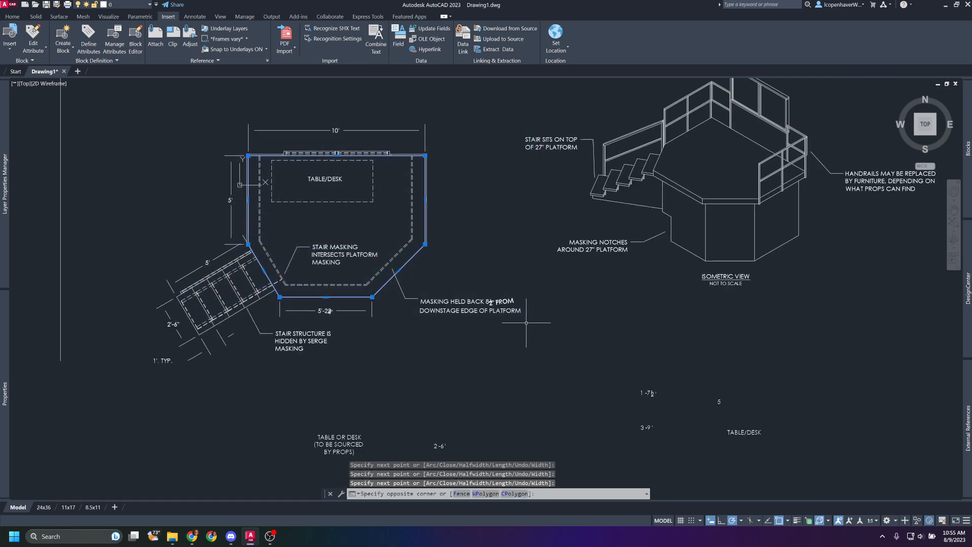
{"action": "type", "text": "m"}
{"action": "key", "text": "Return"}
{"action": "left_click", "coordinate": [341, 221]}
{"action": "middle_click_drag", "start_coordinate": [210, 226], "coordinate": [679, 209]}
{"action": "left_click", "coordinate": [325, 191]}
{"action": "key", "text": "Escape"}
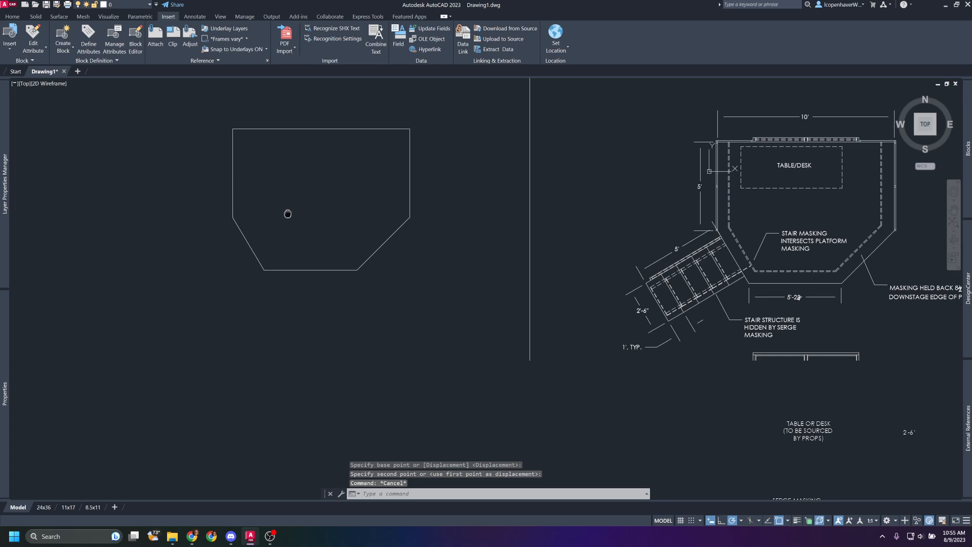
{"action": "middle_click_drag", "start_coordinate": [289, 210], "coordinate": [324, 246]}
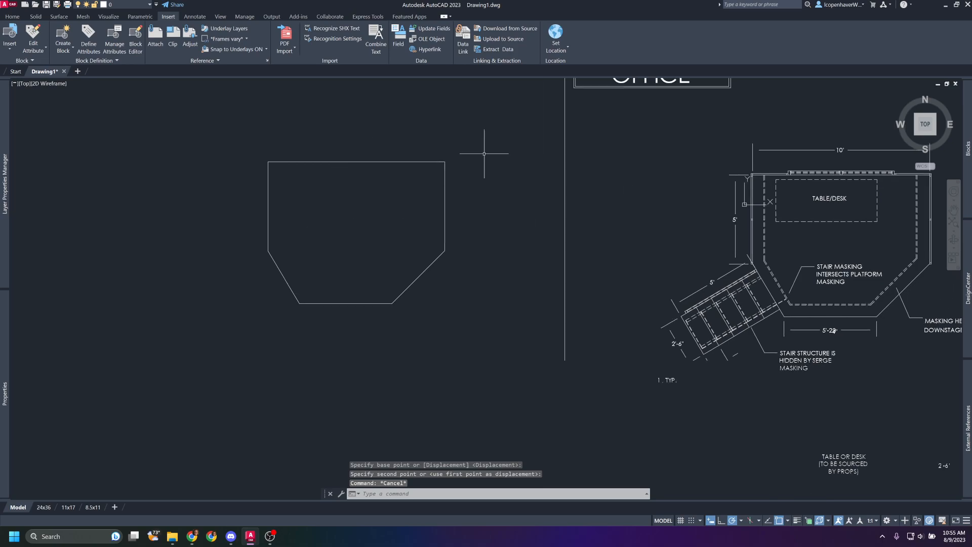
Measure the front edge of the traced outline from its left corner to its right corner.
{"action": "scroll", "coordinate": [278, 147], "scroll_direction": "up", "scroll_amount": 4}
{"action": "scroll", "coordinate": [332, 235], "scroll_direction": "down", "scroll_amount": 2}
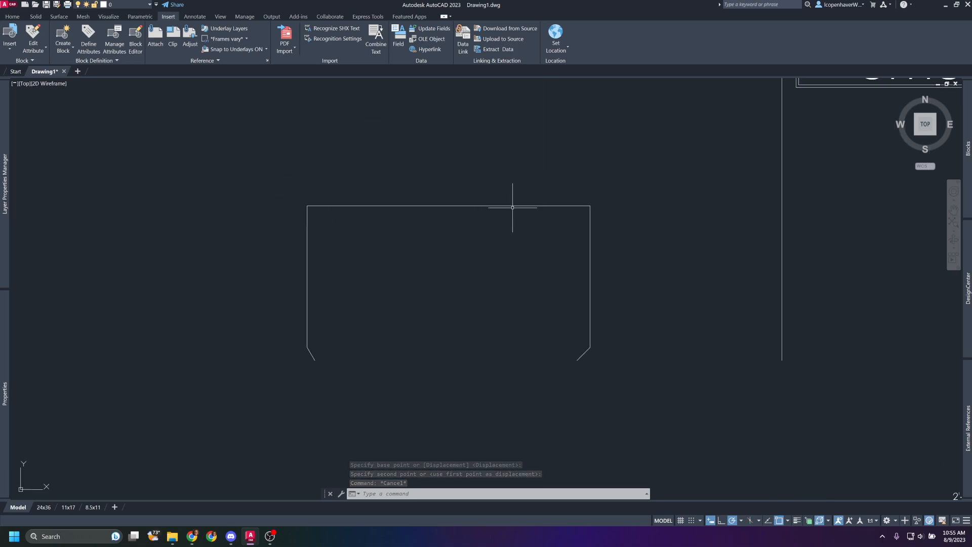
{"action": "middle_click_drag", "start_coordinate": [451, 295], "coordinate": [432, 206]}
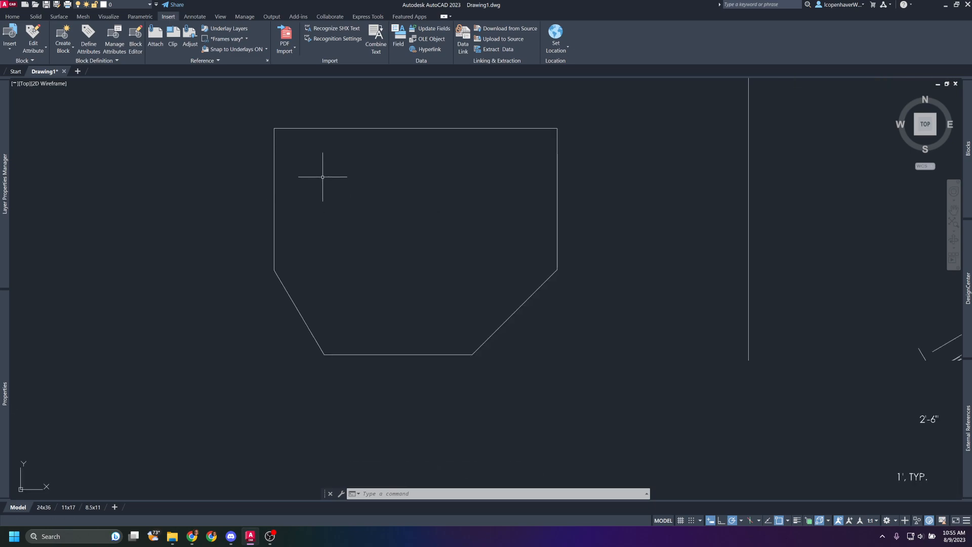
{"action": "type", "text": "di"}
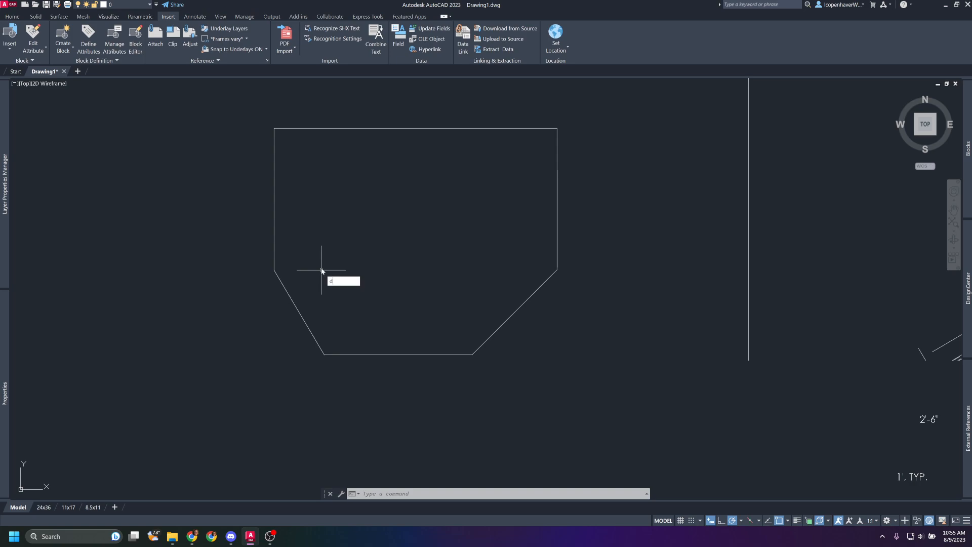
{"action": "key", "text": "Return"}
{"action": "left_click", "coordinate": [324, 354]}
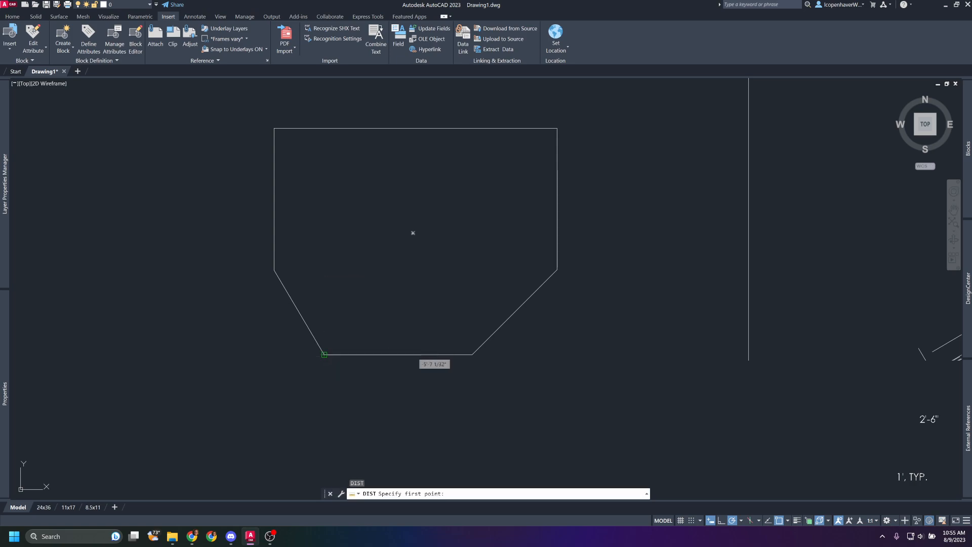
{"action": "left_click", "coordinate": [472, 354]}
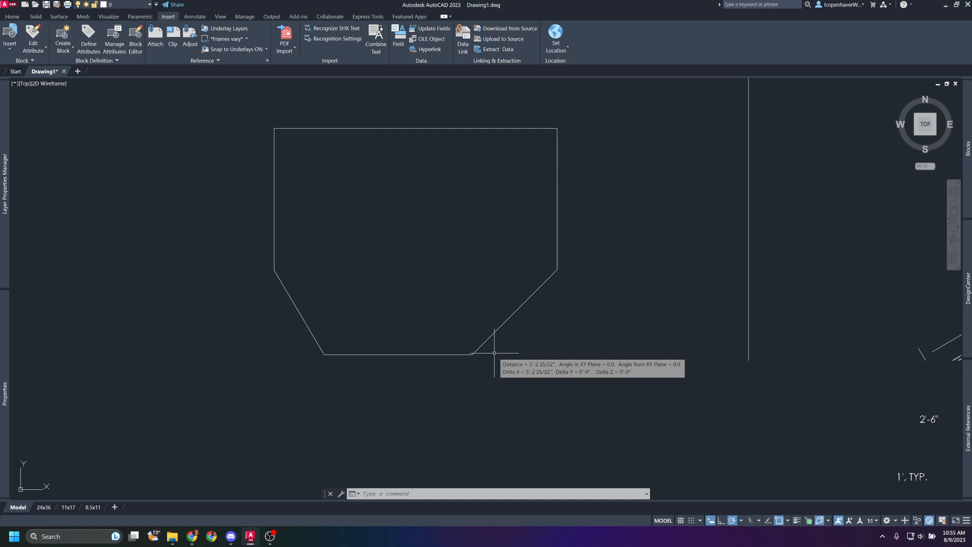
{"action": "key", "text": "Escape"}
{"action": "key", "text": "Escape"}
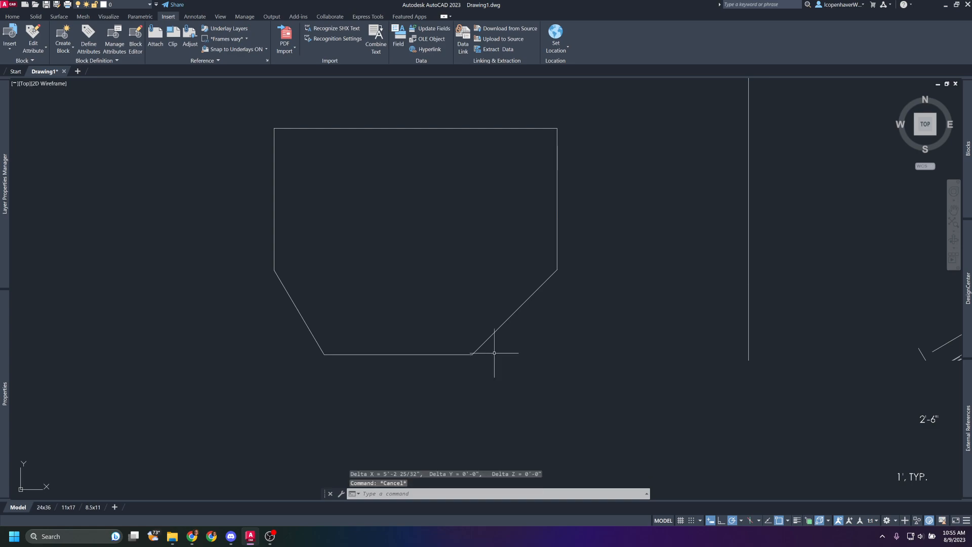
Check the angle between the outline's front edge and right angled edge with an angular dimension preview, without placing it.
{"action": "type", "text": "dan"}
{"action": "key", "text": "Return"}
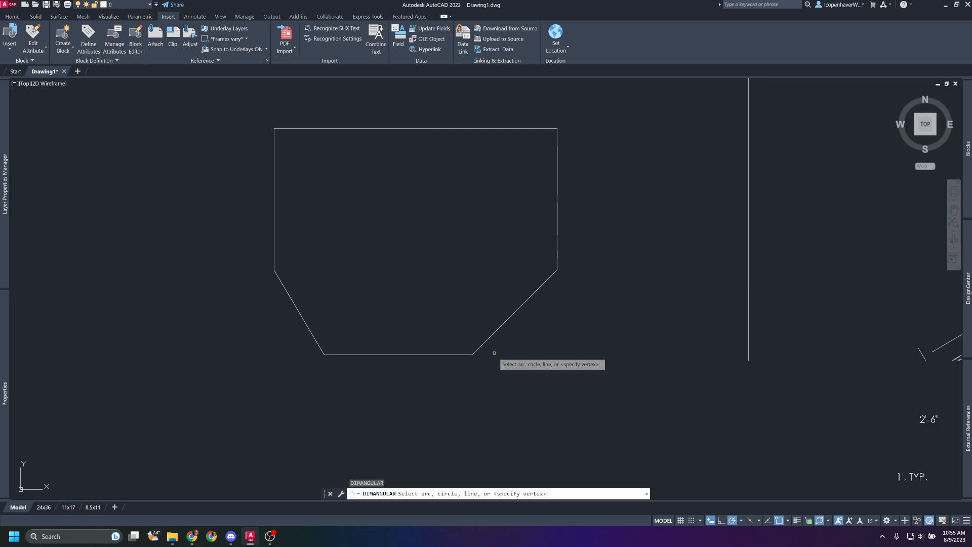
{"action": "scroll", "coordinate": [463, 393], "scroll_direction": "up", "scroll_amount": 6}
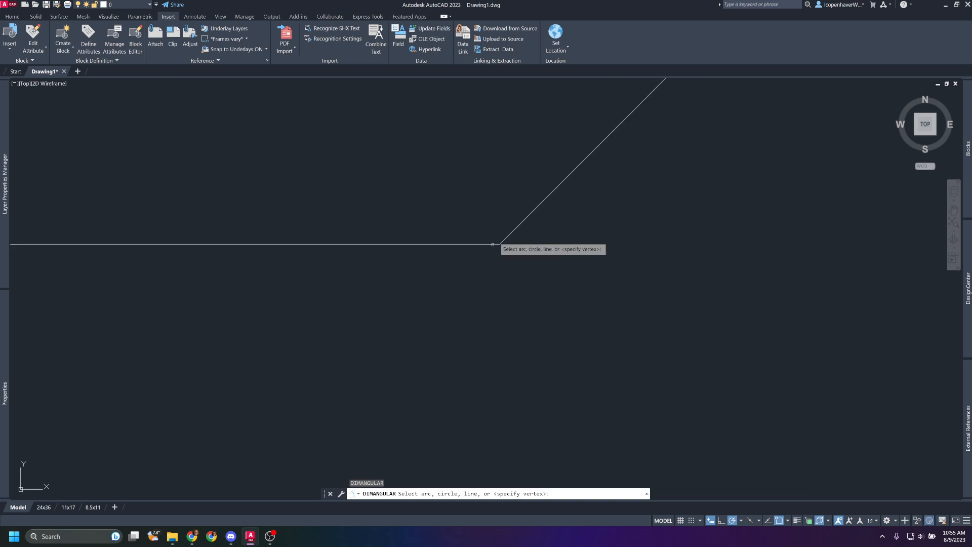
{"action": "left_click", "coordinate": [526, 218]}
{"action": "left_click", "coordinate": [459, 244]}
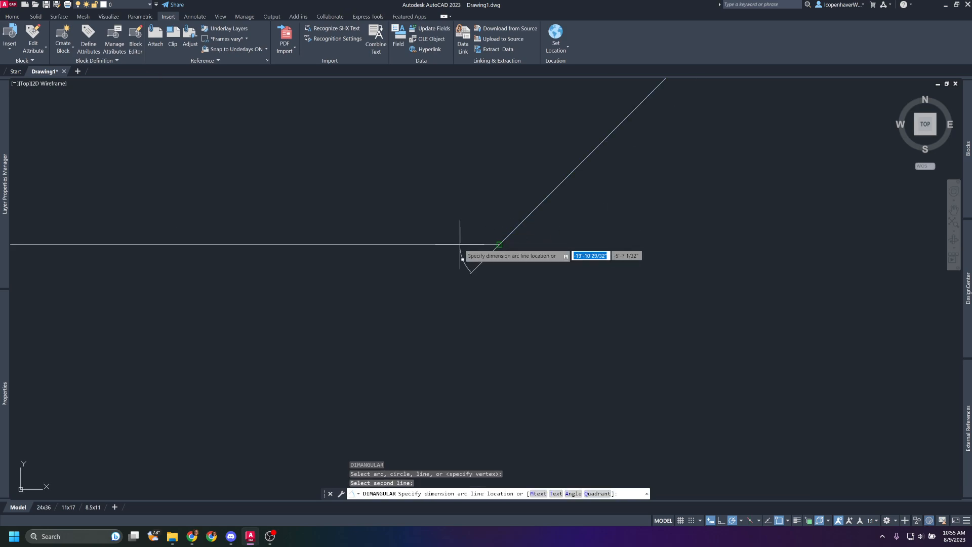
{"action": "scroll", "coordinate": [466, 219], "scroll_direction": "up", "scroll_amount": 3}
{"action": "scroll", "coordinate": [465, 219], "scroll_direction": "down", "scroll_amount": 3}
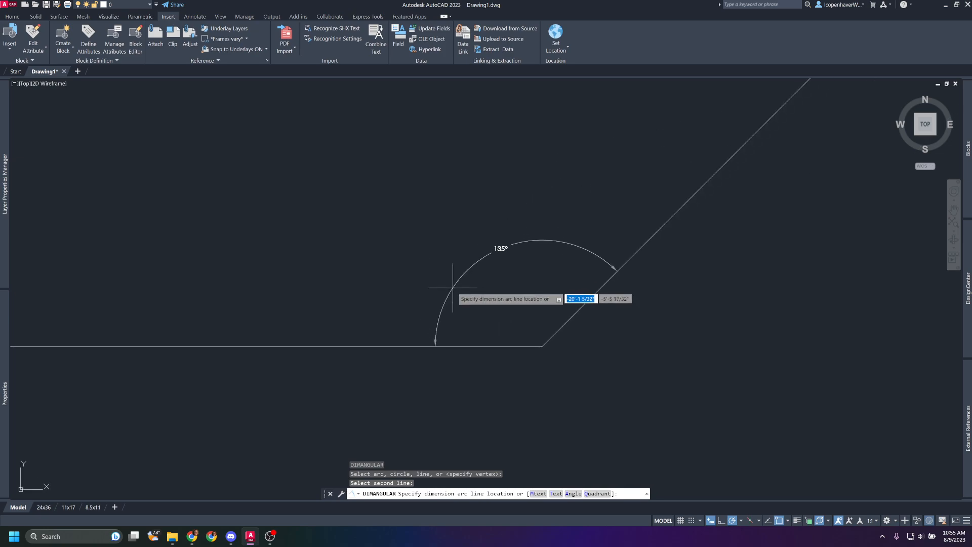
{"action": "key", "text": "Escape"}
Place an angular dimension between the outline's left angled edge and its front edge.
{"action": "scroll", "coordinate": [449, 284], "scroll_direction": "down", "scroll_amount": 6}
{"action": "middle_click_drag", "start_coordinate": [263, 280], "coordinate": [715, 278]}
{"action": "scroll", "coordinate": [714, 278], "scroll_direction": "down", "scroll_amount": 2}
{"action": "scroll", "coordinate": [484, 297], "scroll_direction": "up", "scroll_amount": 4}
{"action": "key", "text": "Return"}
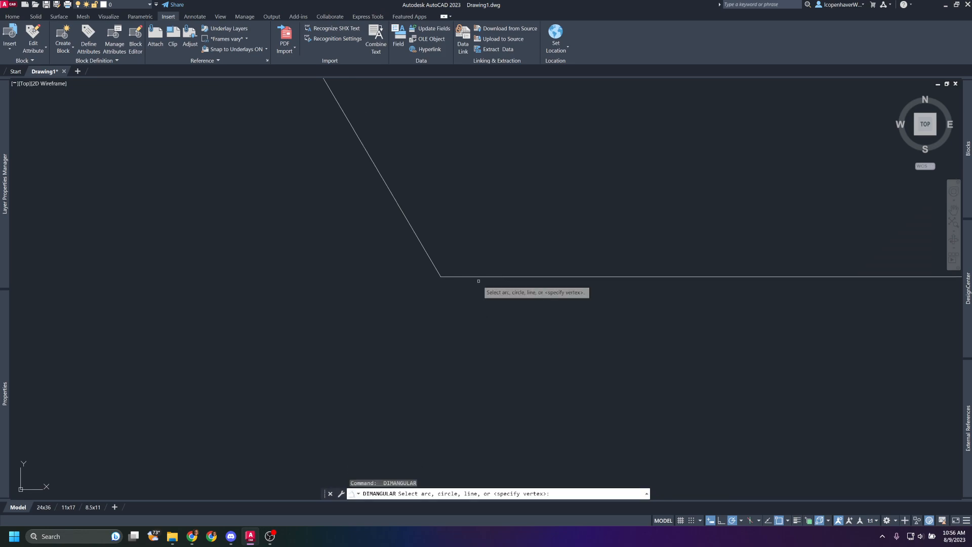
{"action": "left_click", "coordinate": [425, 251]}
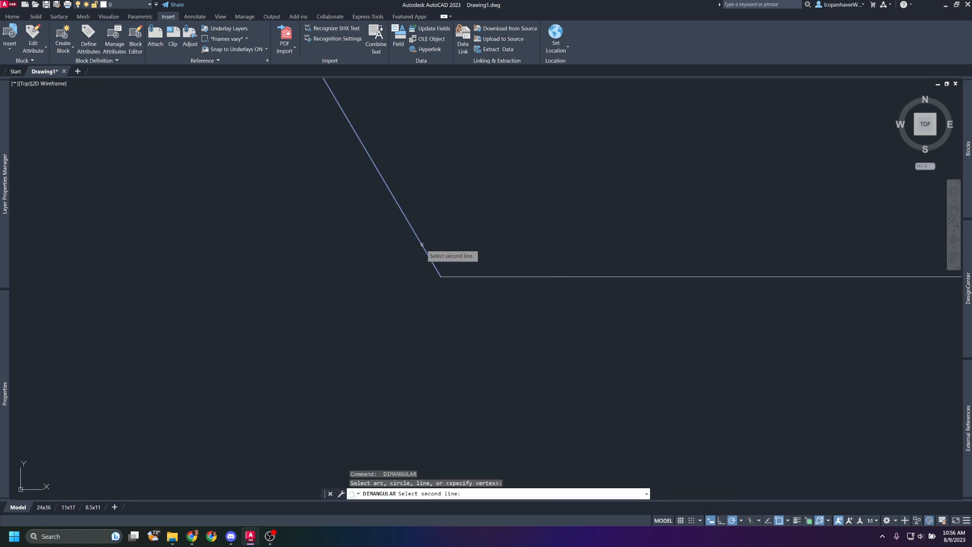
{"action": "left_click", "coordinate": [482, 276]}
{"action": "scroll", "coordinate": [455, 260], "scroll_direction": "up", "scroll_amount": 5}
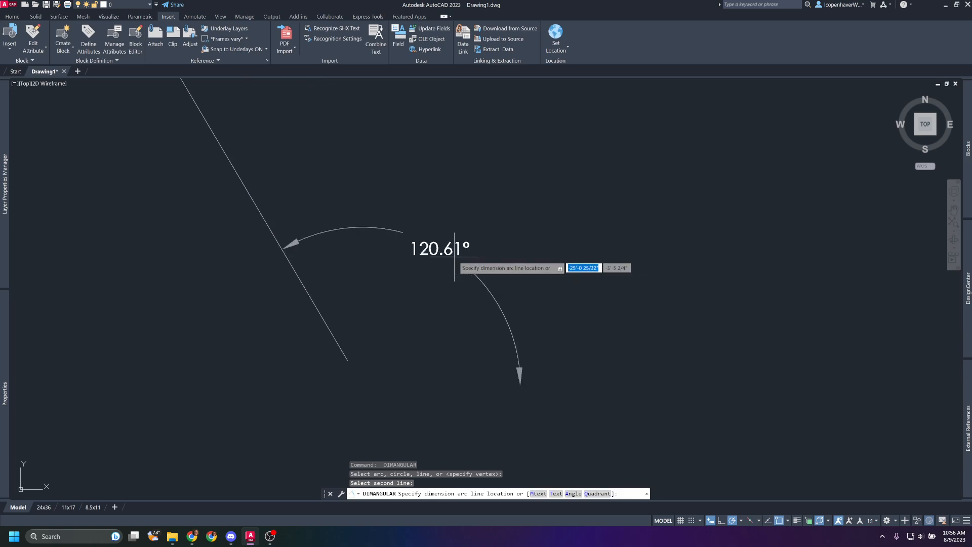
{"action": "left_click", "coordinate": [460, 247]}
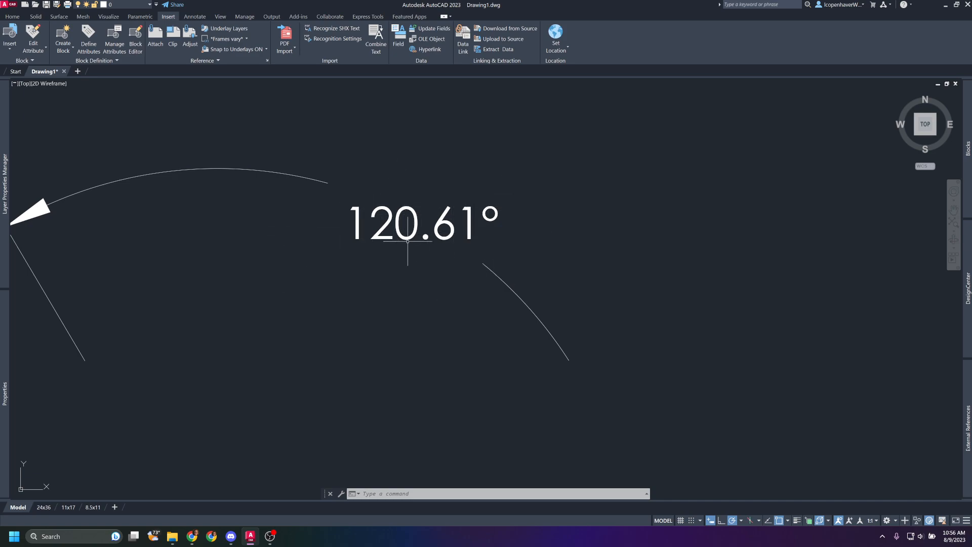
Erase the angular dimension at the outline's left front corner.
{"action": "scroll", "coordinate": [421, 253], "scroll_direction": "down", "scroll_amount": 5}
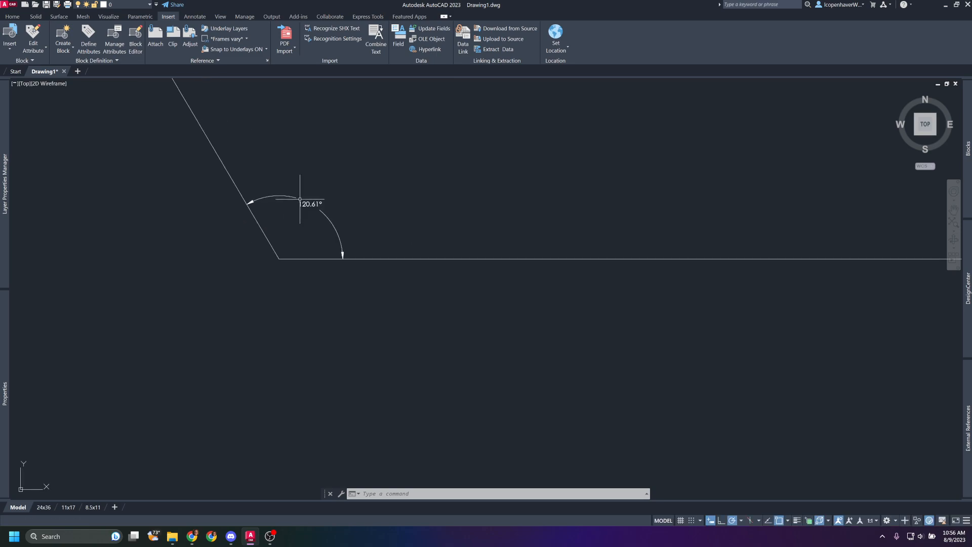
{"action": "scroll", "coordinate": [299, 195], "scroll_direction": "up", "scroll_amount": 2}
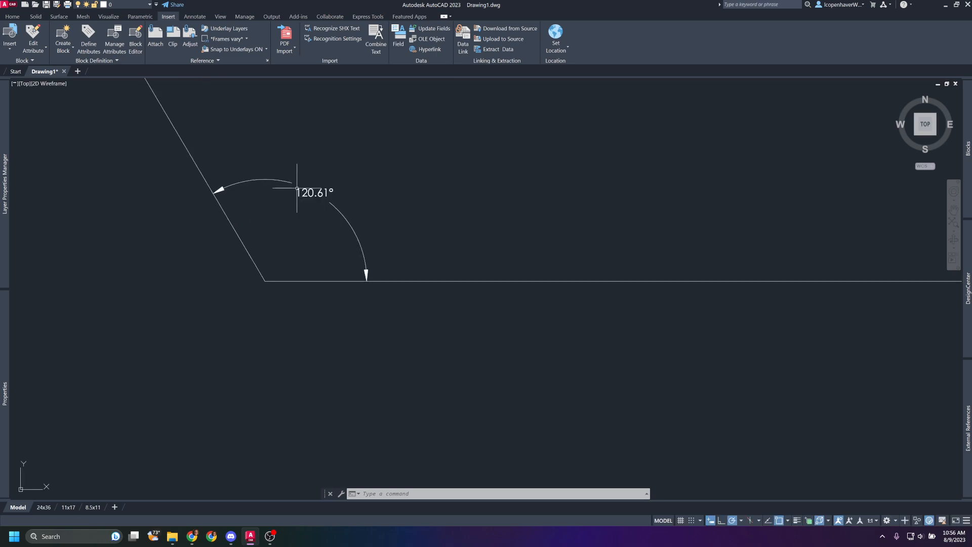
{"action": "left_click", "coordinate": [317, 192]}
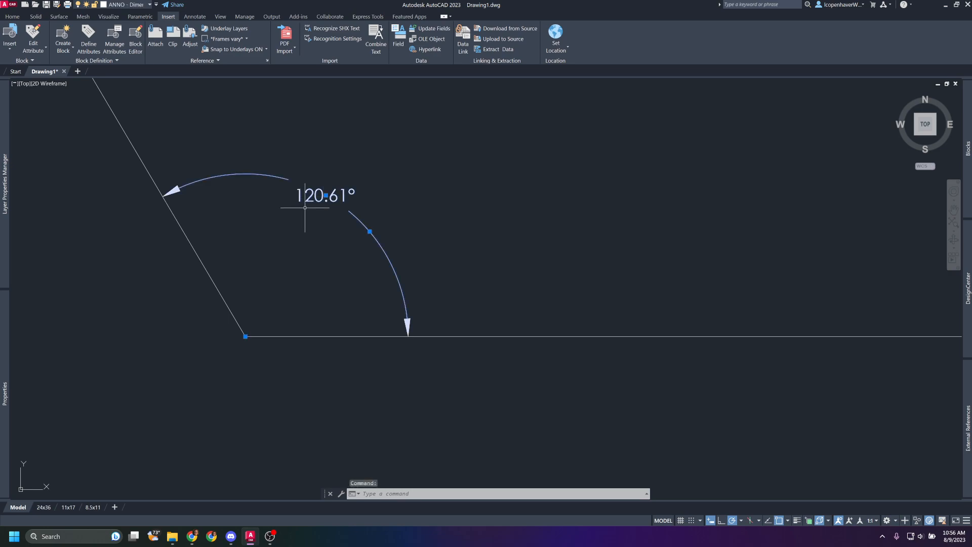
{"action": "key", "text": "Delete"}
{"action": "scroll", "coordinate": [355, 218], "scroll_direction": "down", "scroll_amount": 3}
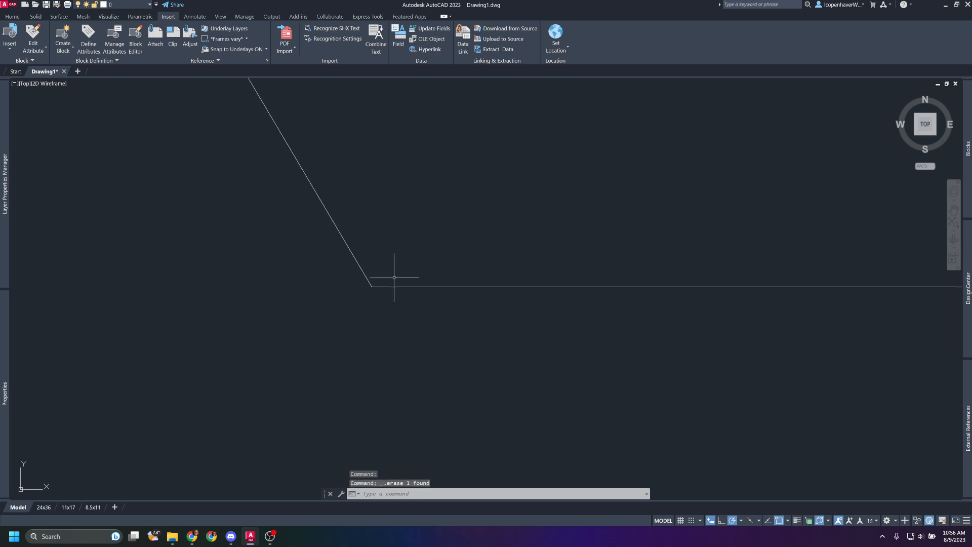
{"action": "middle_click_drag", "start_coordinate": [437, 225], "coordinate": [362, 328]}
{"action": "scroll", "coordinate": [362, 328], "scroll_direction": "down", "scroll_amount": 2}
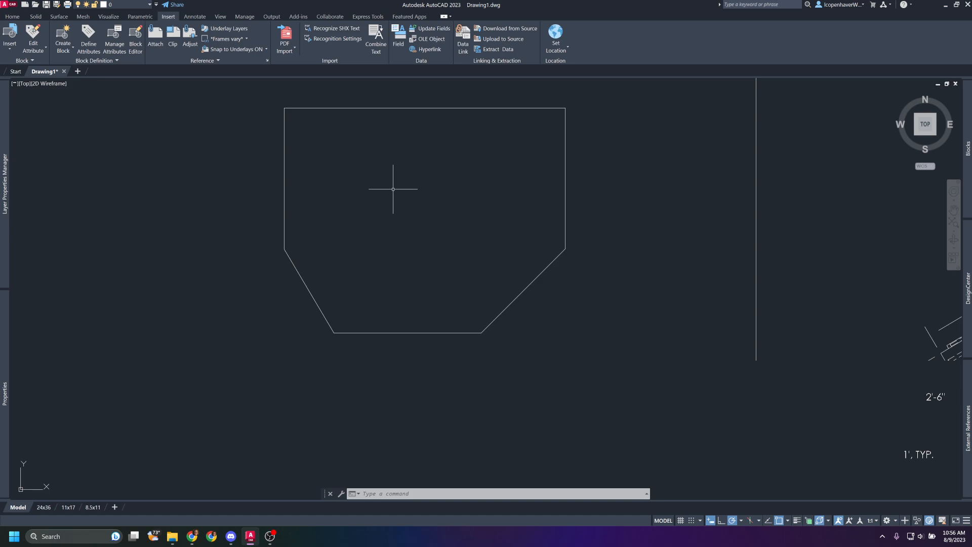
Try to measure the traced outline's front edge again, starting from its left corner.
{"action": "middle_click_drag", "start_coordinate": [368, 161], "coordinate": [356, 185]}
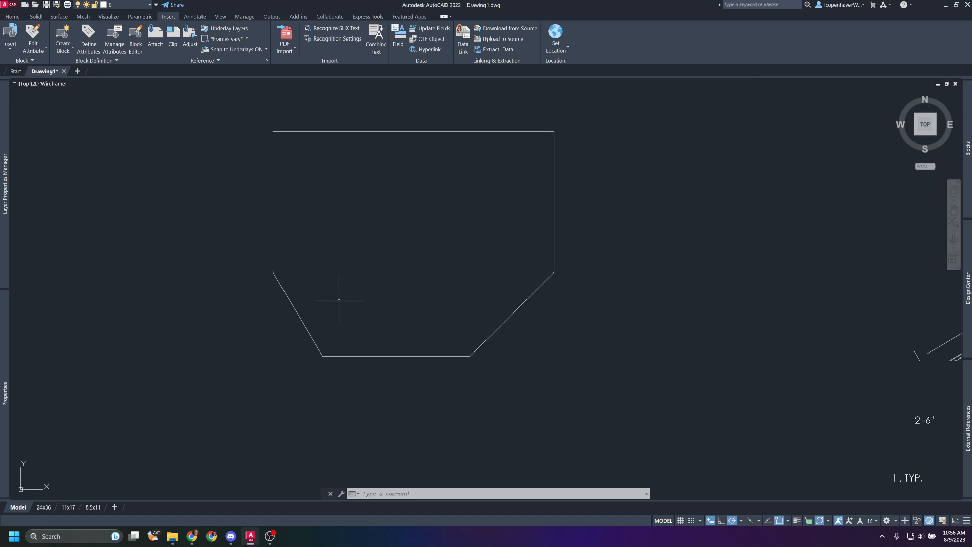
{"action": "middle_click_drag", "start_coordinate": [340, 315], "coordinate": [320, 226]}
{"action": "type", "text": "dist"}
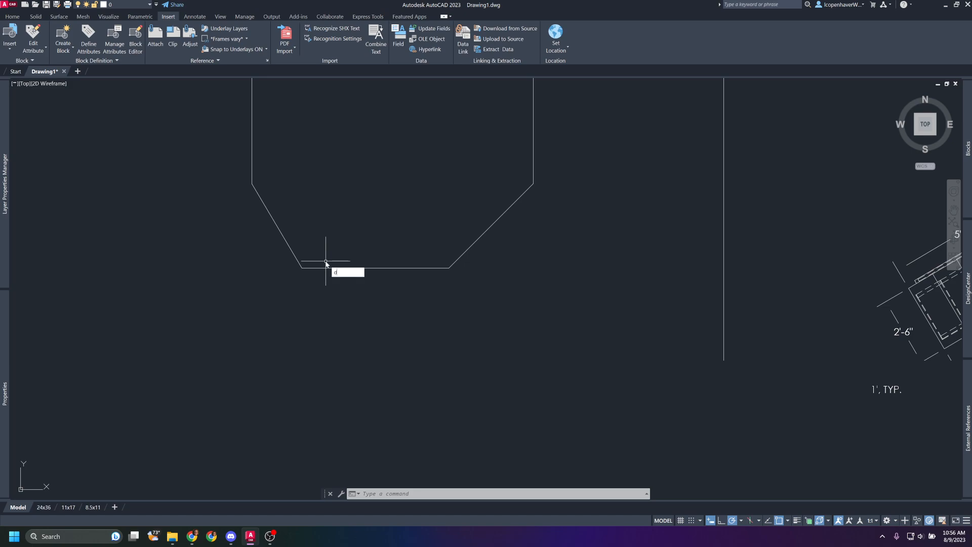
{"action": "key", "text": "Return"}
{"action": "left_click", "coordinate": [302, 268]}
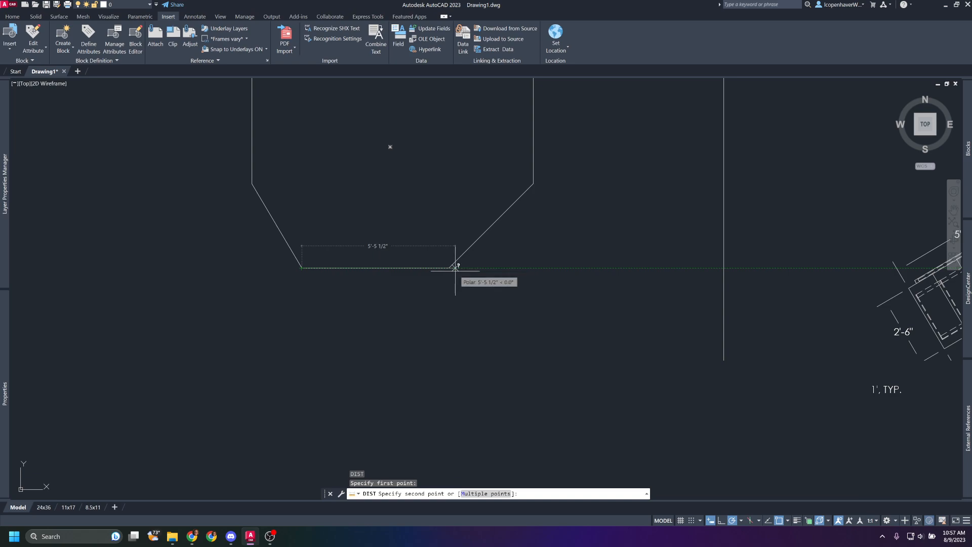
{"action": "key", "text": "Escape"}
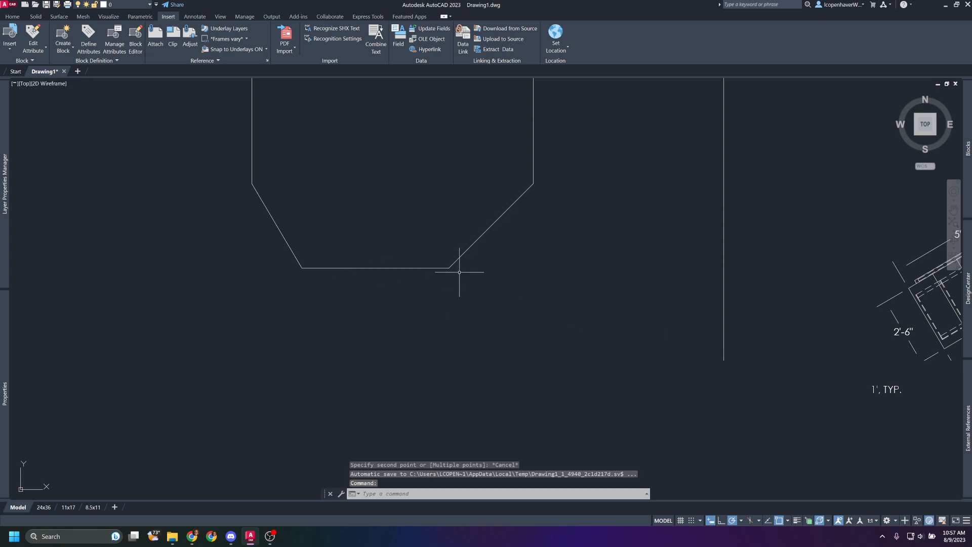
Compare the traced outline with the imported office sheet, examining the plan view's dimensions and the platform's back edge.
{"action": "middle_click_drag", "start_coordinate": [481, 278], "coordinate": [434, 339]}
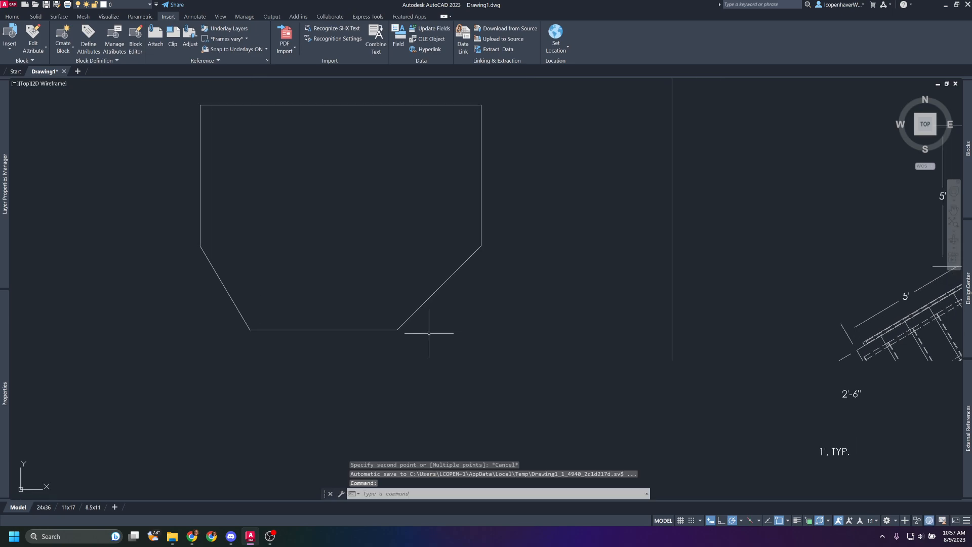
{"action": "scroll", "coordinate": [478, 287], "scroll_direction": "down", "scroll_amount": 5}
{"action": "mouse_move", "coordinate": [597, 295]}
{"action": "middle_mouse_down"}
{"action": "mouse_move", "coordinate": [521, 296]}
{"action": "mouse_move", "coordinate": [447, 270]}
{"action": "middle_mouse_up"}
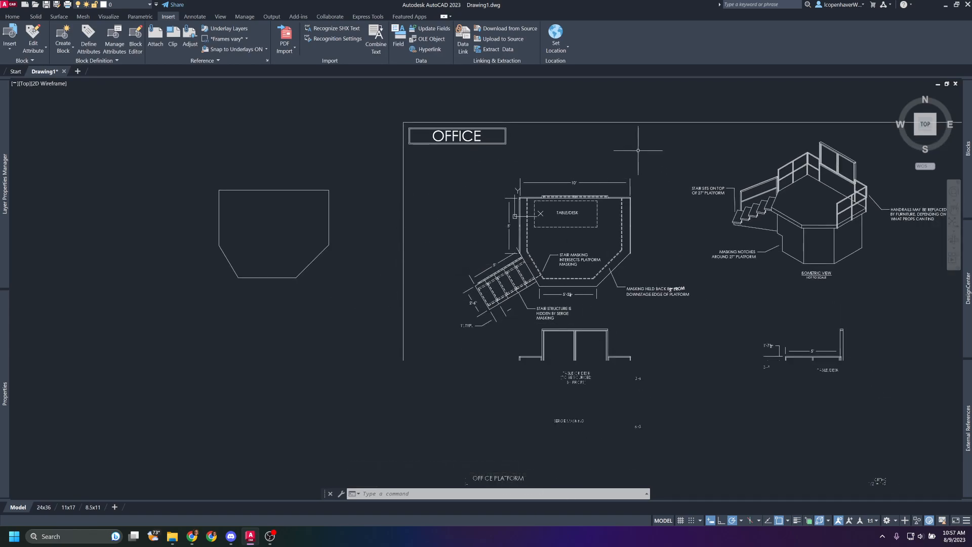
{"action": "scroll", "coordinate": [506, 218], "scroll_direction": "down", "scroll_amount": 3}
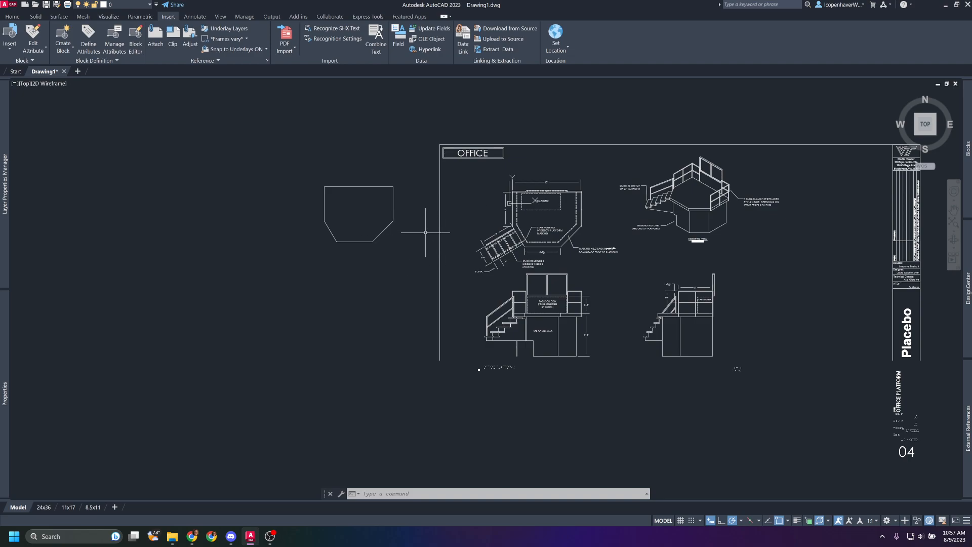
{"action": "scroll", "coordinate": [404, 210], "scroll_direction": "up", "scroll_amount": 2}
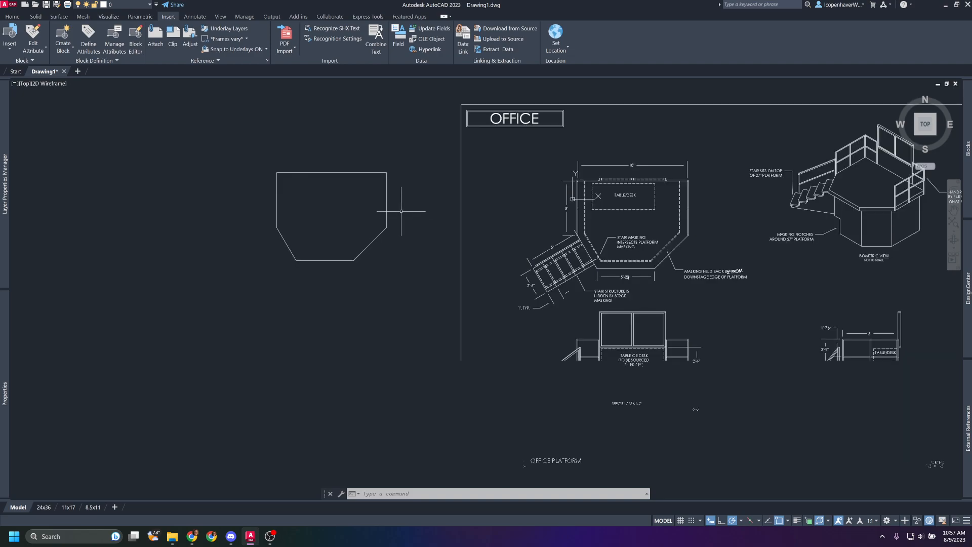
{"action": "middle_click_drag", "start_coordinate": [413, 207], "coordinate": [419, 234]}
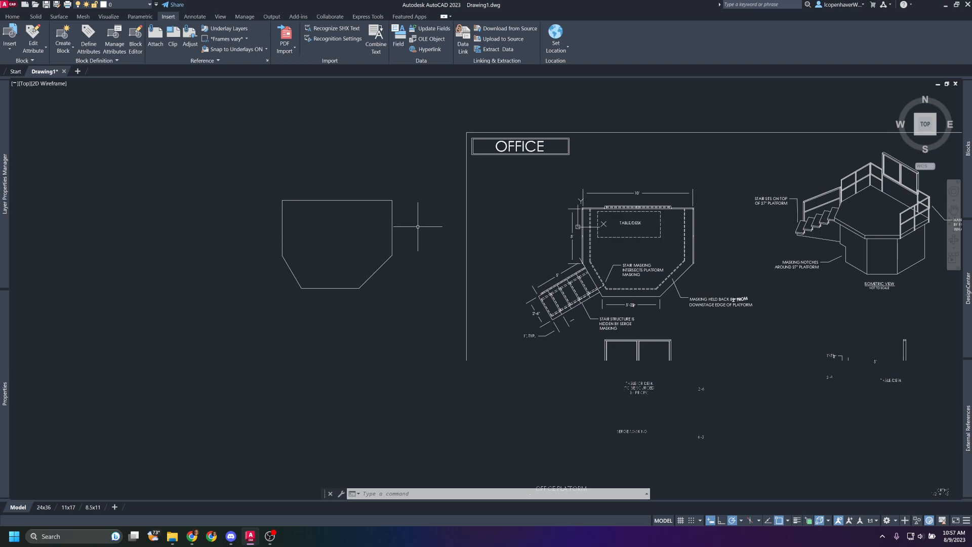
{"action": "middle_click_drag", "start_coordinate": [552, 259], "coordinate": [459, 236]}
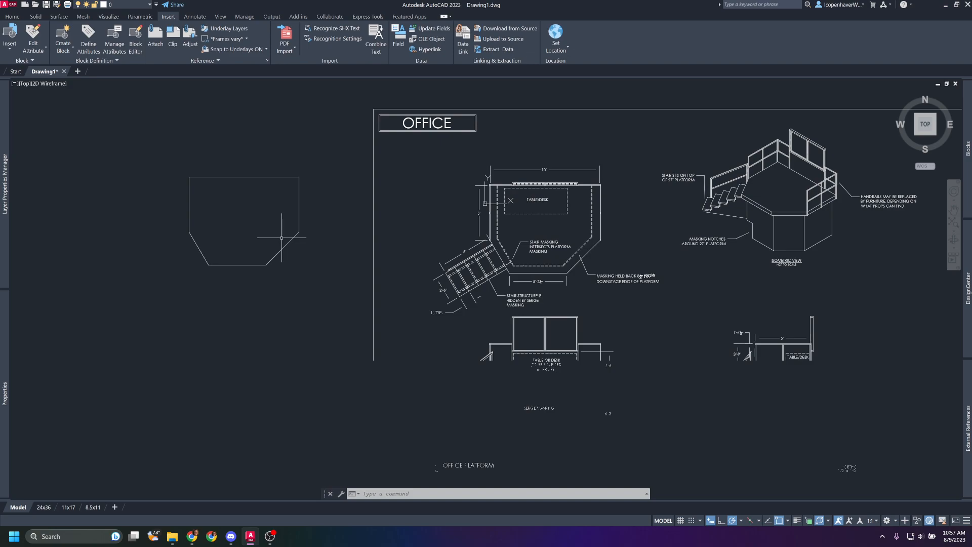
{"action": "scroll", "coordinate": [541, 163], "scroll_direction": "up", "scroll_amount": 5}
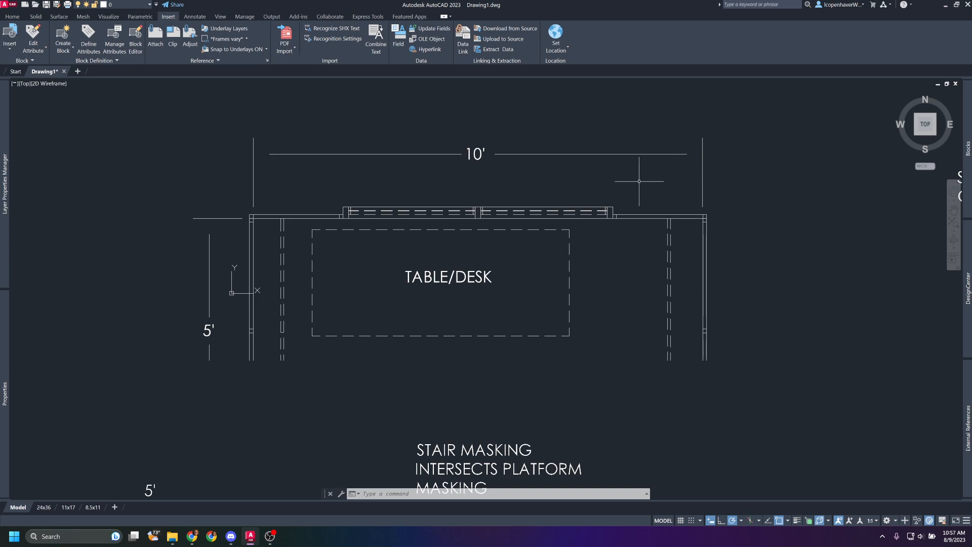
{"action": "scroll", "coordinate": [431, 200], "scroll_direction": "down", "scroll_amount": 5}
{"action": "middle_click_drag", "start_coordinate": [426, 198], "coordinate": [421, 189]}
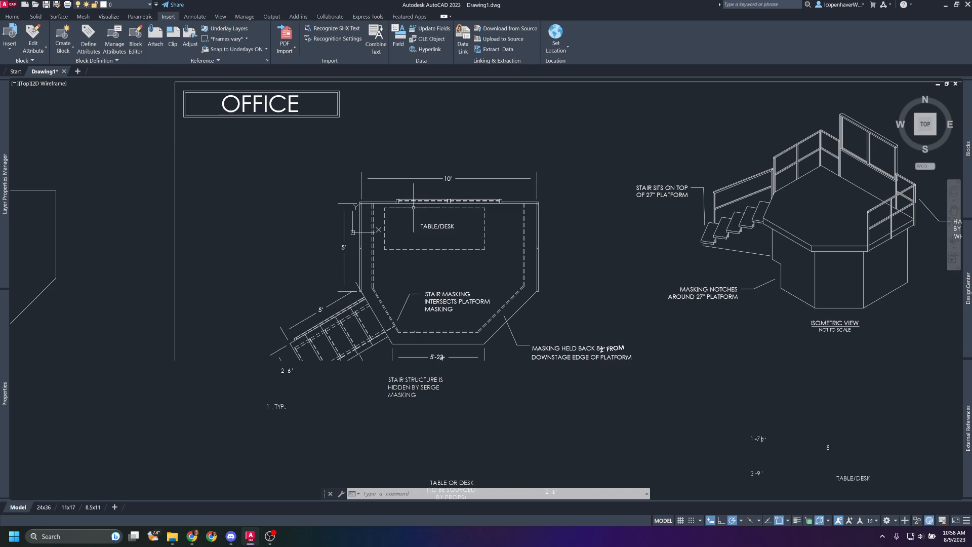
{"action": "mouse_move", "coordinate": [413, 202]}
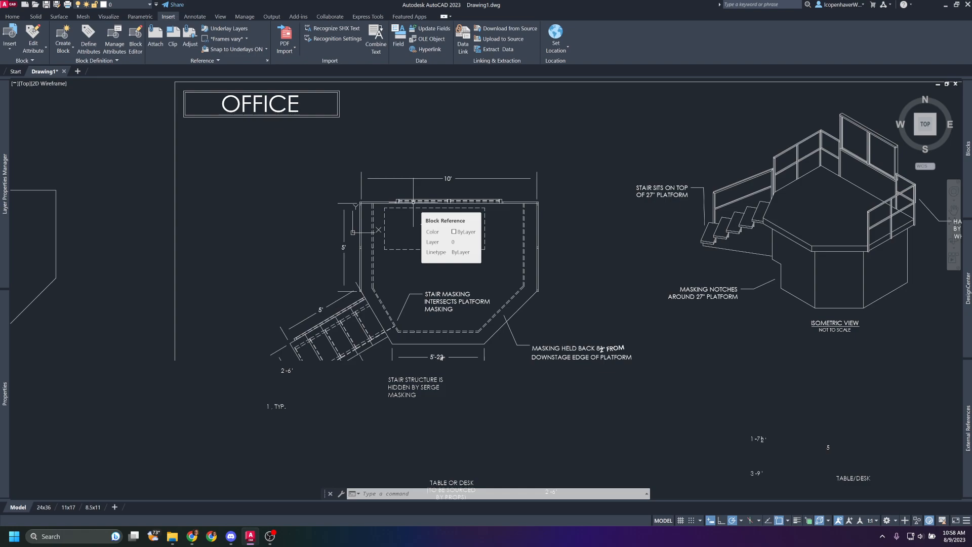
Erase the traced platform outline beside the sheet, keeping the imported office drawing.
{"action": "scroll", "coordinate": [450, 218], "scroll_direction": "down", "scroll_amount": 4}
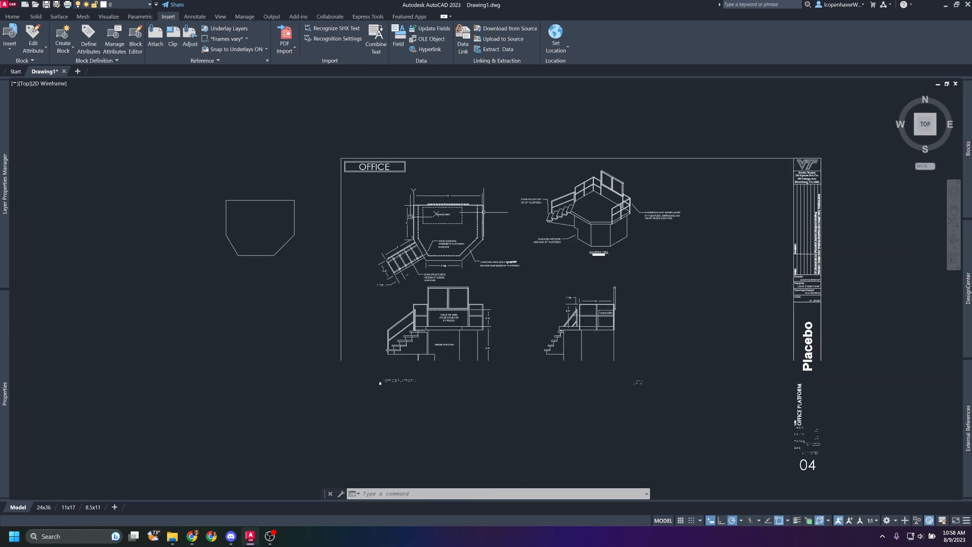
{"action": "scroll", "coordinate": [538, 241], "scroll_direction": "down", "scroll_amount": 3}
{"action": "mouse_move", "coordinate": [538, 241]}
{"action": "middle_mouse_down"}
{"action": "mouse_move", "coordinate": [586, 219]}
{"action": "mouse_move", "coordinate": [610, 221]}
{"action": "middle_mouse_up"}
{"action": "left_click", "coordinate": [384, 210]}
{"action": "left_click", "coordinate": [328, 190]}
{"action": "key", "text": "Delete"}
{"action": "middle_click_drag", "start_coordinate": [651, 358], "coordinate": [607, 344]}
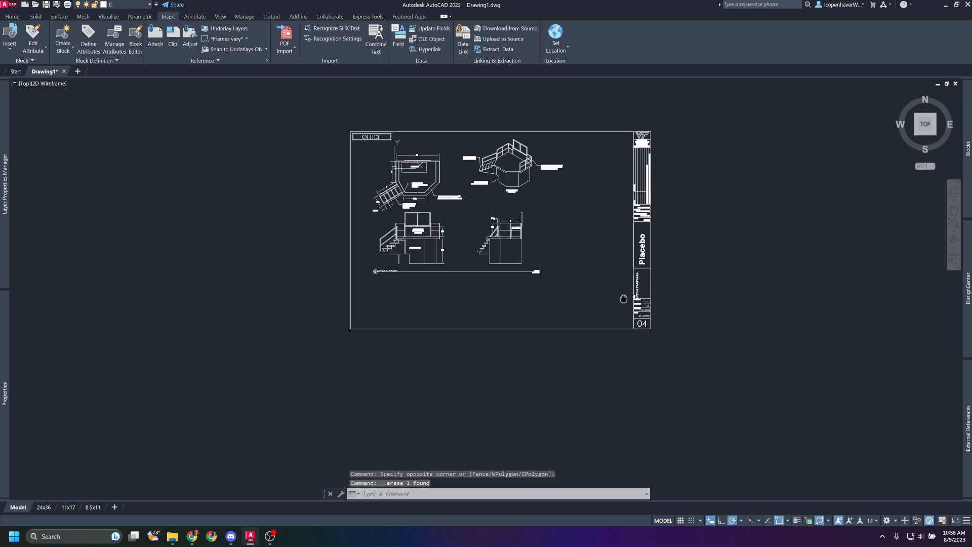